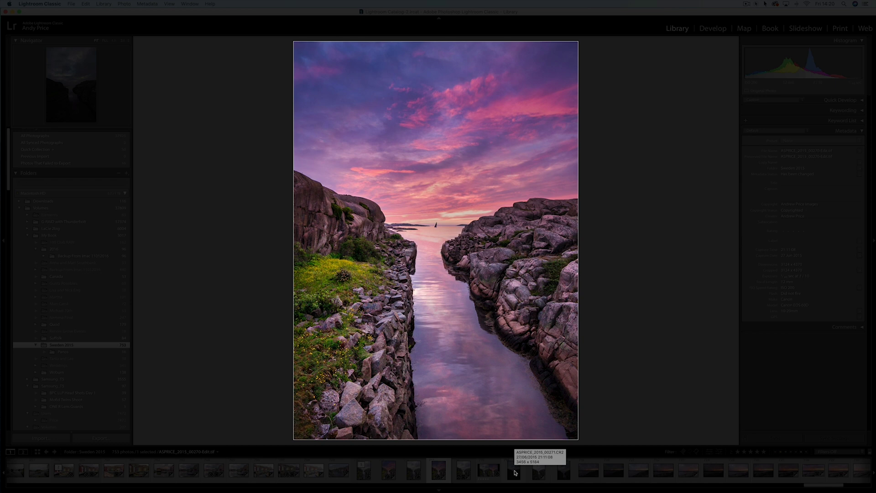
Send an edited copy of the original raw inlet photo to Luminar 4, keeping Lightroom adjustments
{"action": "key", "text": "Right"}
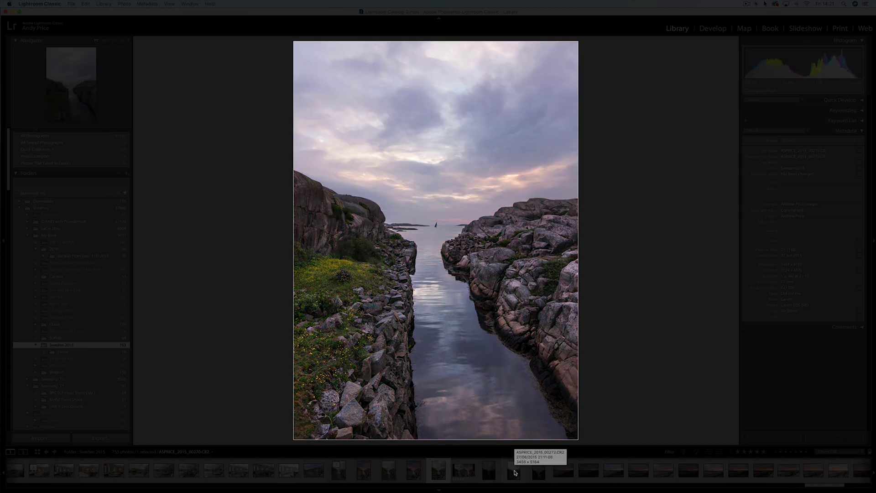
{"action": "key", "text": "l"}
{"action": "key", "text": "l"}
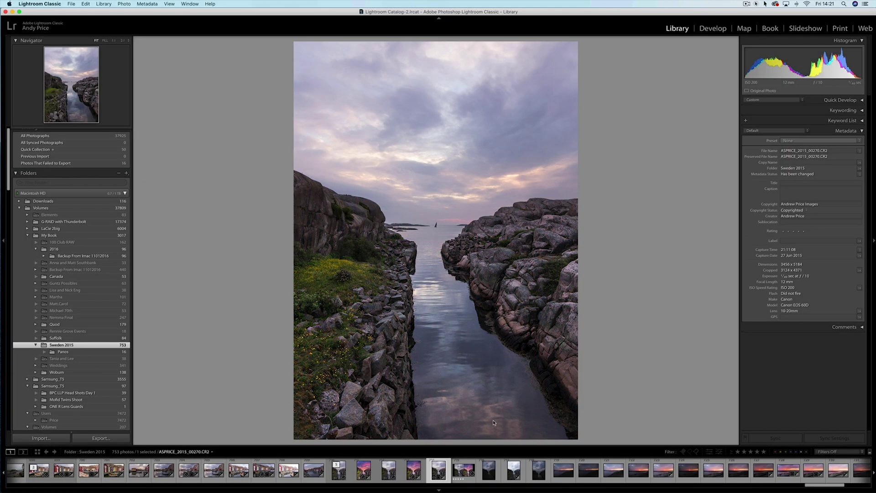
{"action": "right_click", "coordinate": [437, 473]}
{"action": "mouse_move", "coordinate": [495, 336]}
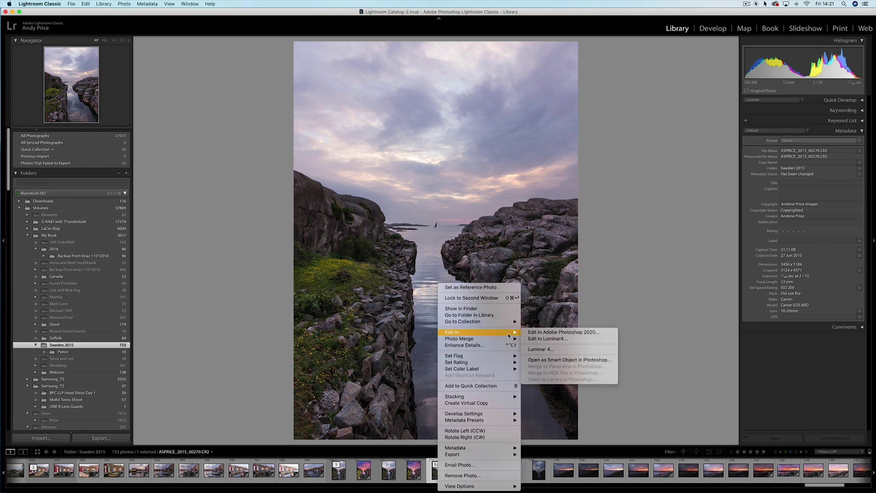
{"action": "left_click", "coordinate": [542, 349]}
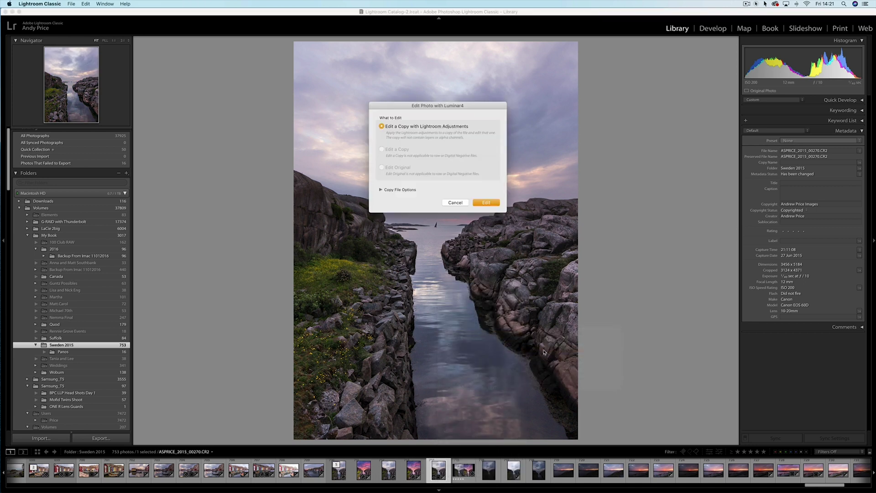
{"action": "left_click", "coordinate": [487, 203]}
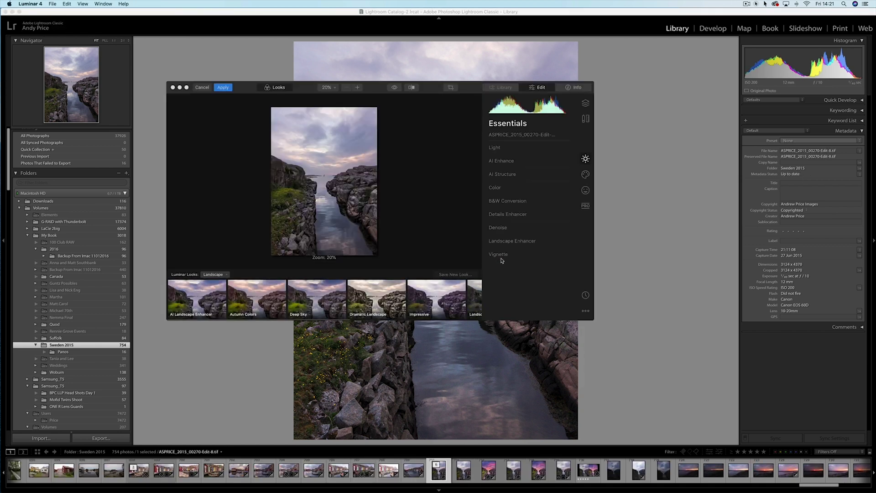
Make the Luminar 4 editor full screen with the Looks strip closed and Essentials tools showing
{"action": "left_click", "coordinate": [186, 87]}
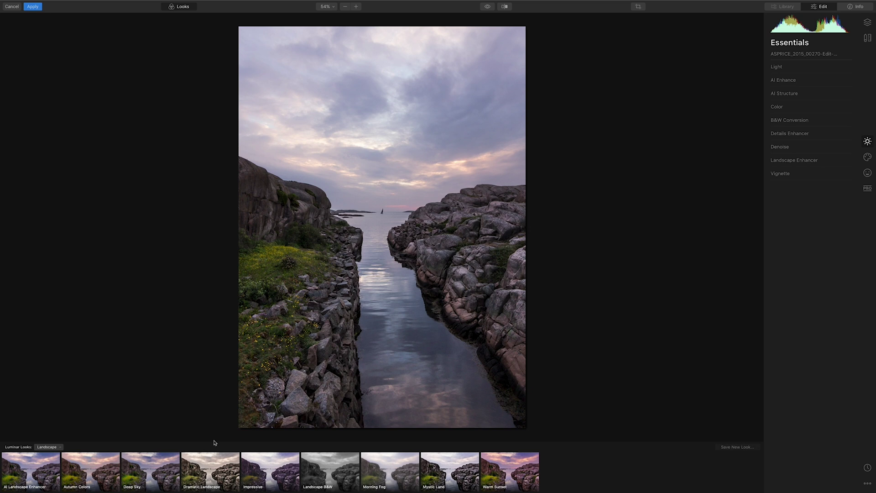
{"action": "mouse_move", "coordinate": [750, 2]}
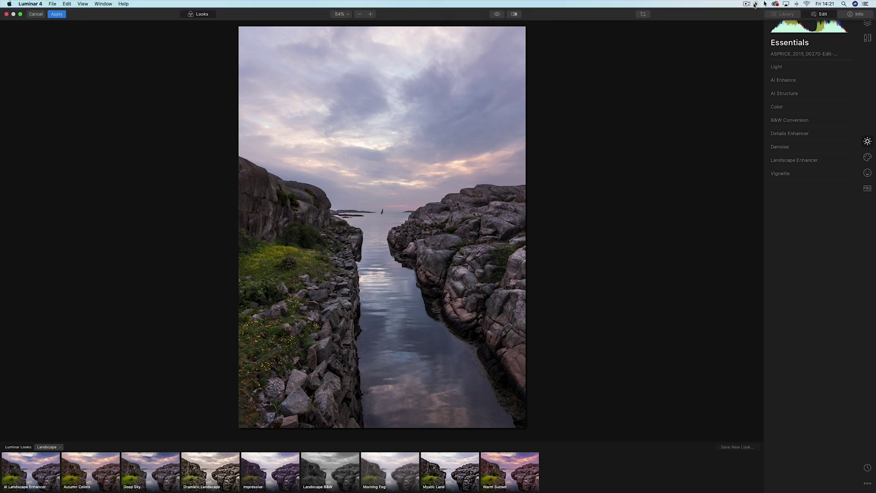
{"action": "left_click", "coordinate": [756, 3]}
{"action": "left_click", "coordinate": [754, 22]}
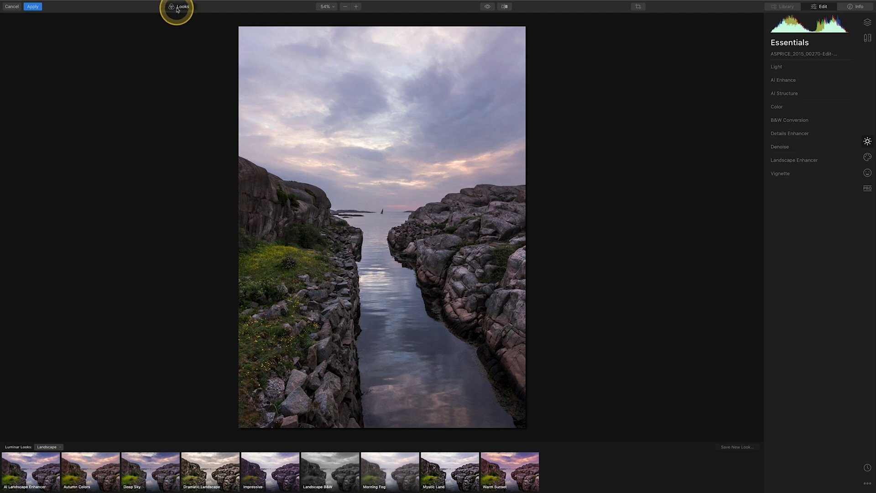
{"action": "left_click", "coordinate": [178, 9]}
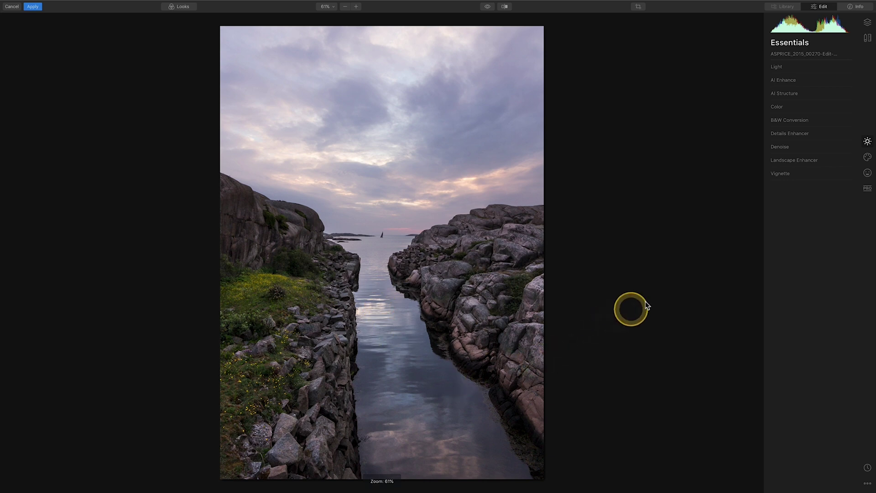
{"action": "left_click", "coordinate": [714, 256]}
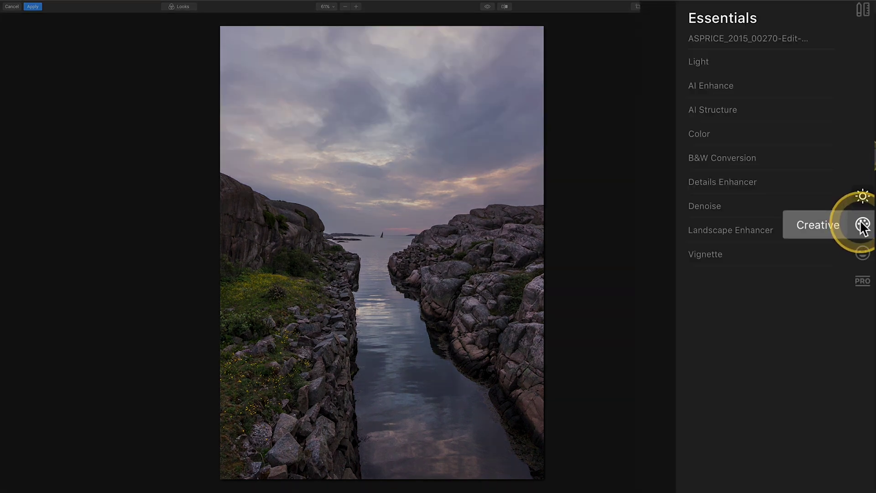
Apply the Dramatic Sunset 4 sky in the Creative tab's AI Sky Replacement
{"action": "left_click", "coordinate": [863, 225]}
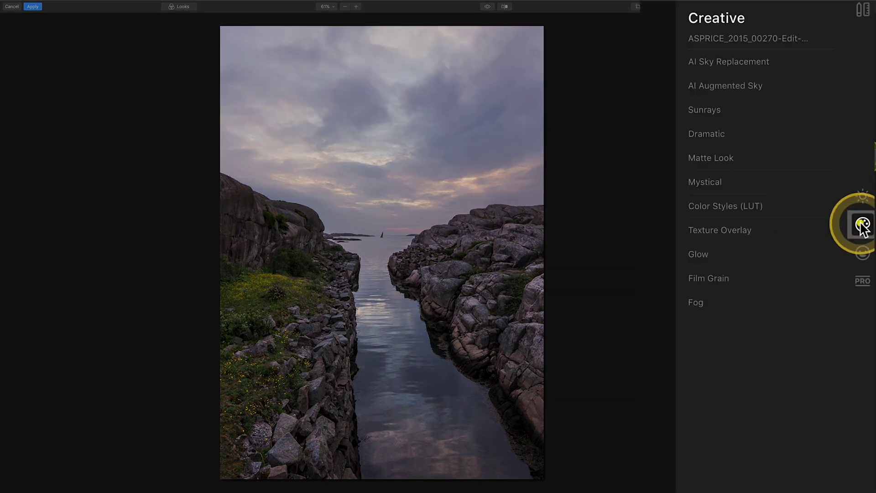
{"action": "left_click", "coordinate": [749, 65]}
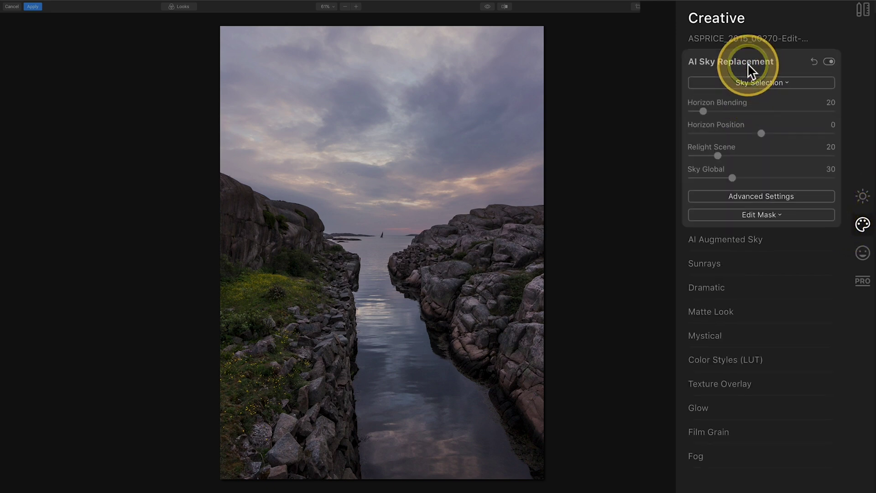
{"action": "left_click", "coordinate": [775, 83]}
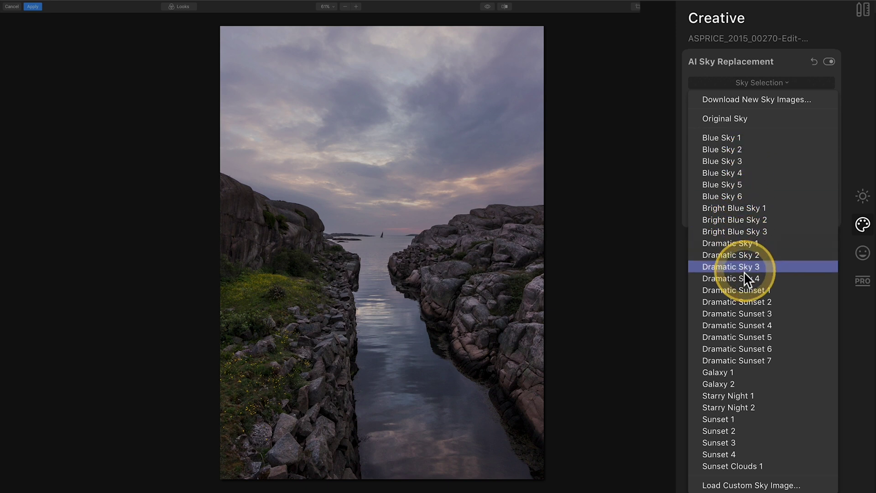
{"action": "left_click", "coordinate": [745, 323]}
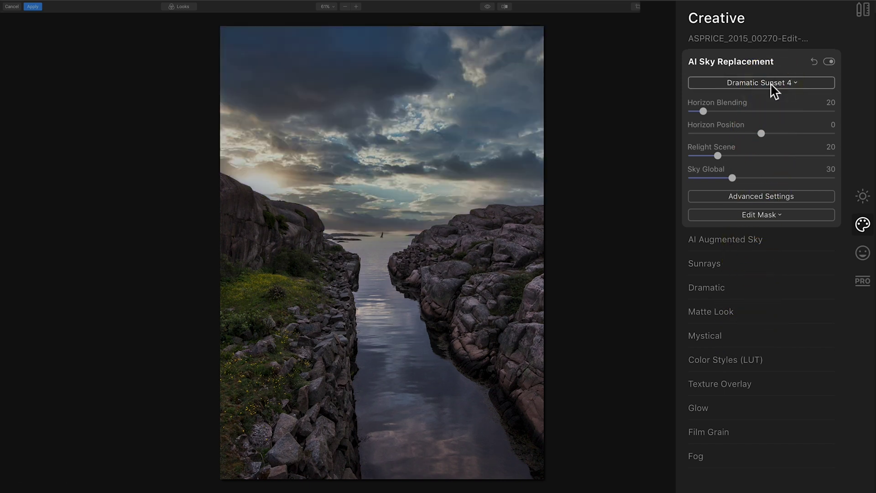
{"action": "left_click", "coordinate": [770, 83]}
{"action": "left_click", "coordinate": [770, 83]}
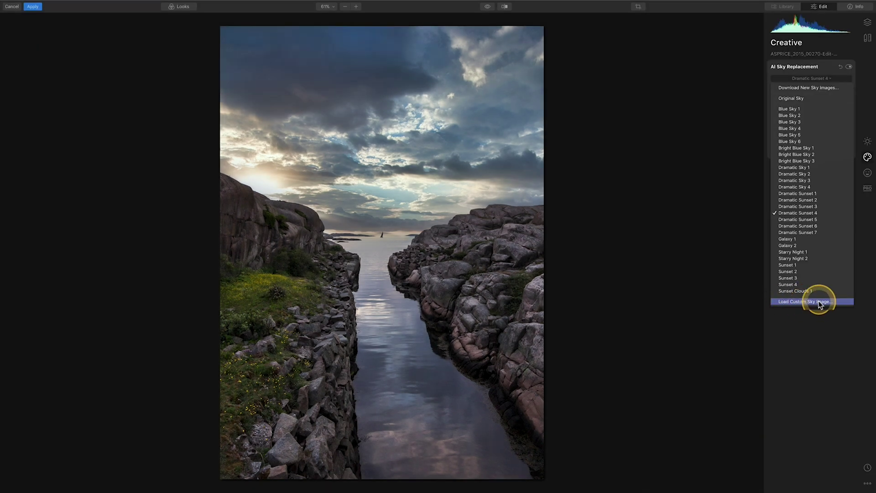
Load Sweden_sky_pink_purple-1.jpg as a custom replacement sky and zoom to 100% on the horizon
{"action": "left_click", "coordinate": [818, 302]}
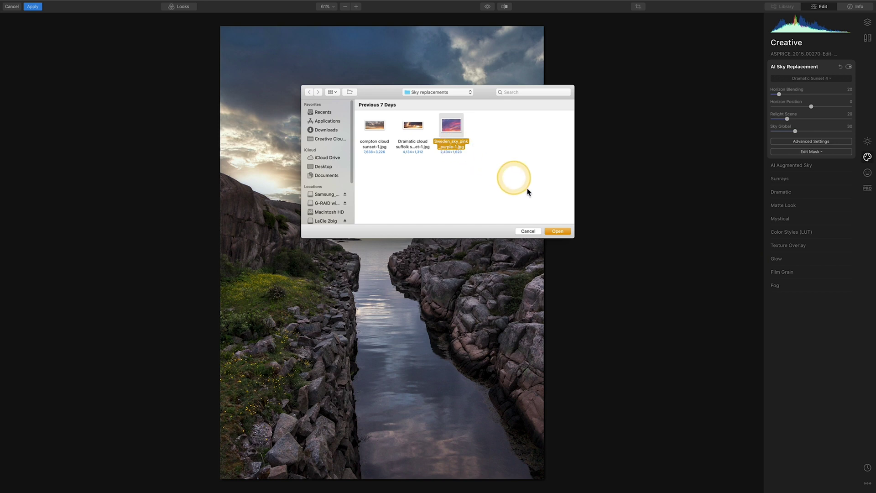
{"action": "left_click", "coordinate": [559, 231]}
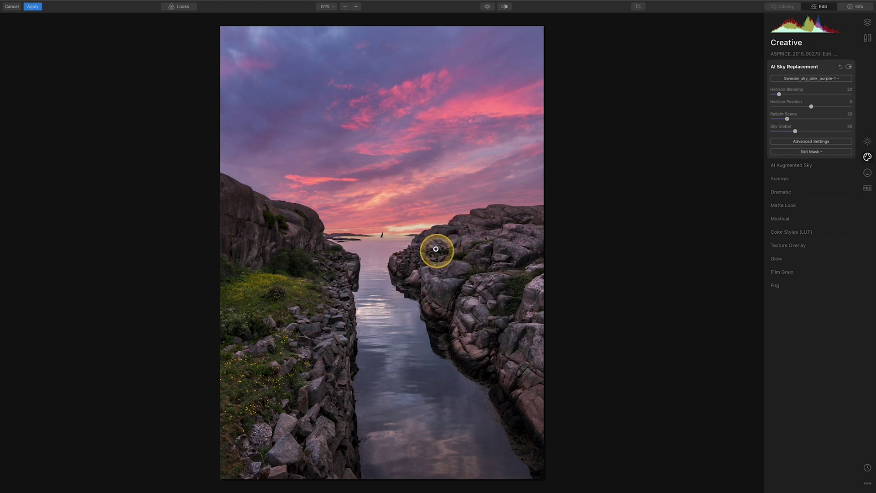
{"action": "left_click", "coordinate": [379, 238]}
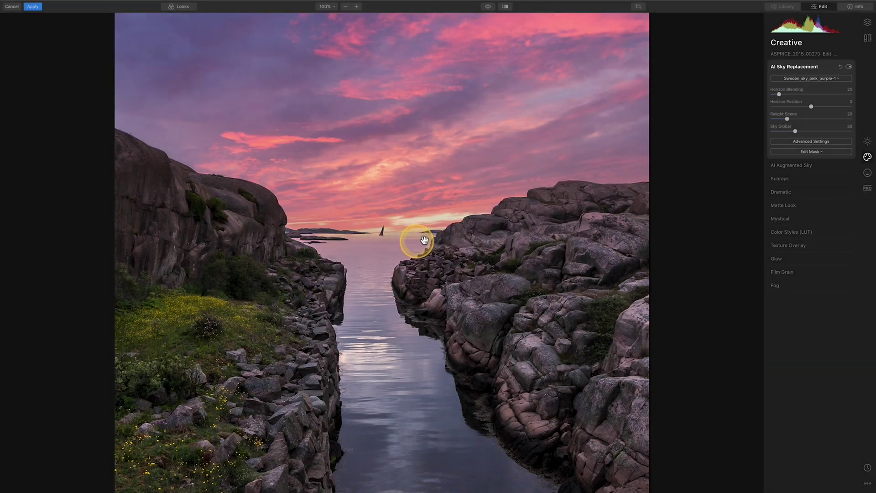
Zoom to 200% on the horizon and sailboat and set Horizon Blending to about 60
{"action": "left_click", "coordinate": [403, 241]}
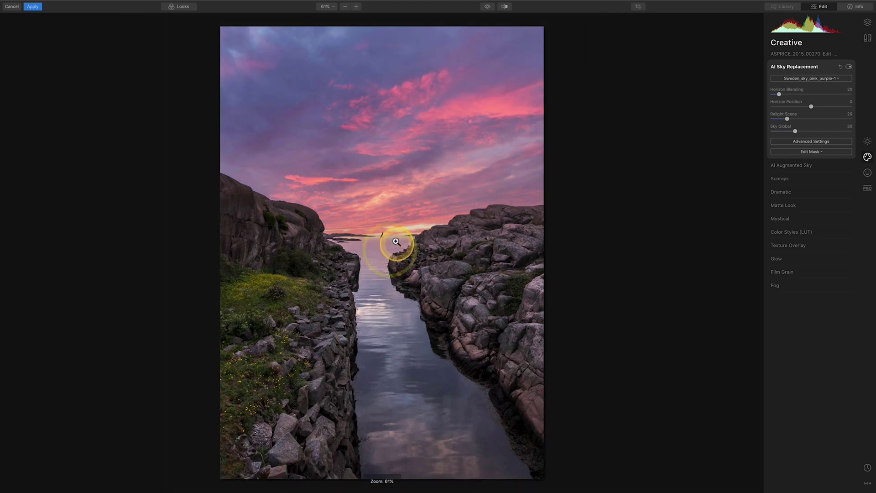
{"action": "left_click", "coordinate": [779, 95]}
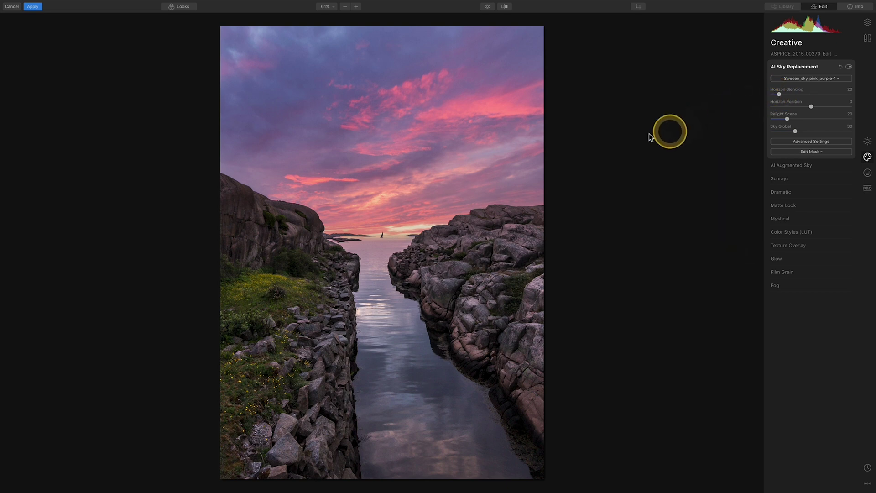
{"action": "left_click", "coordinate": [356, 6]}
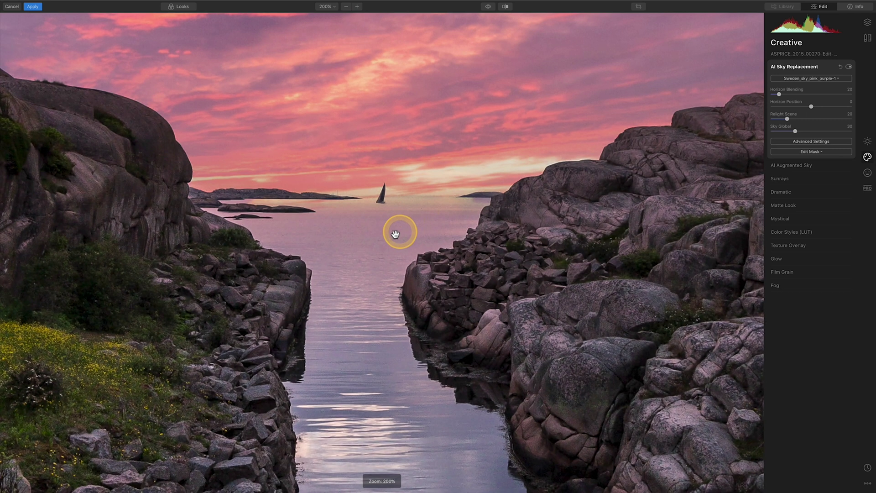
{"action": "left_click_drag", "start_coordinate": [397, 231], "coordinate": [357, 330]}
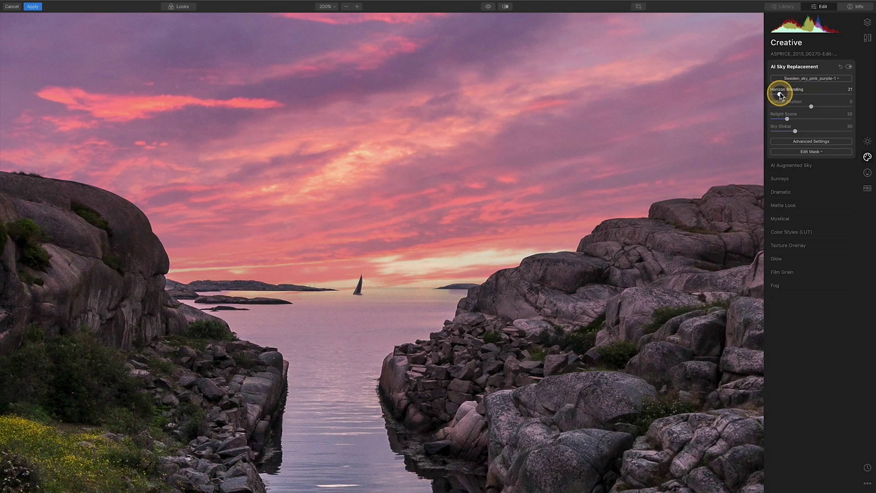
{"action": "left_click_drag", "start_coordinate": [784, 95], "coordinate": [795, 94]}
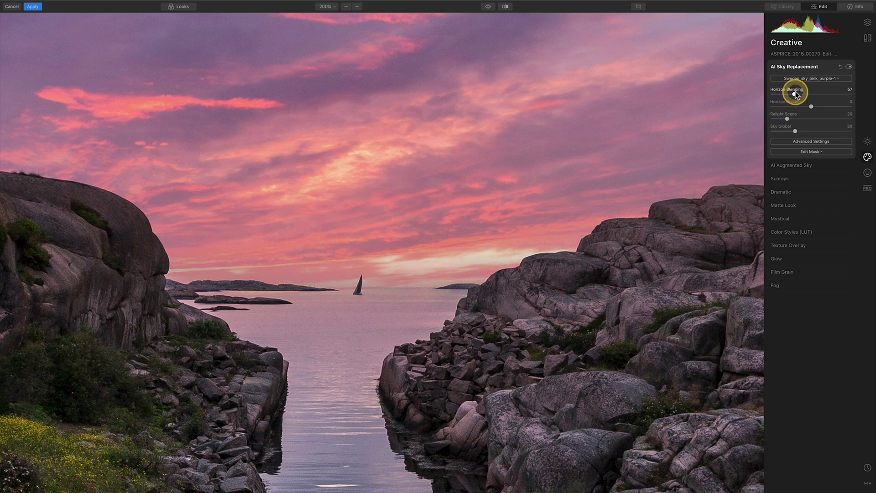
{"action": "left_click_drag", "start_coordinate": [800, 94], "coordinate": [802, 93]}
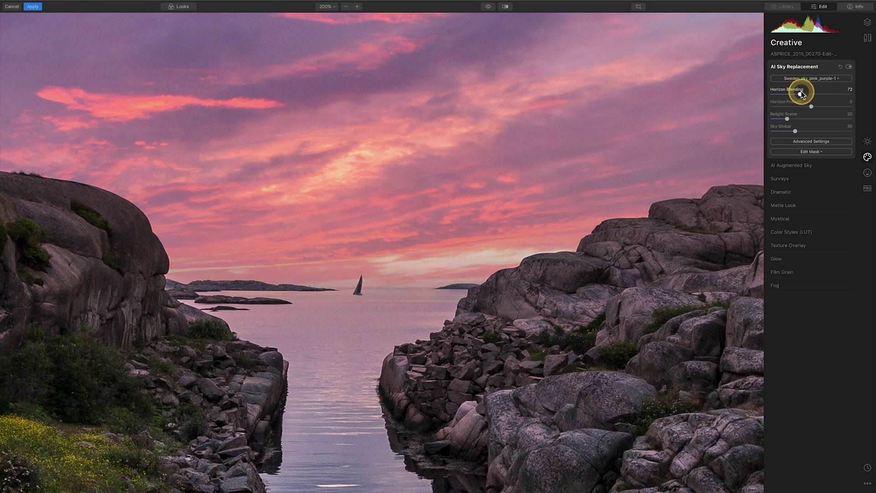
{"action": "left_click_drag", "start_coordinate": [800, 94], "coordinate": [797, 94]}
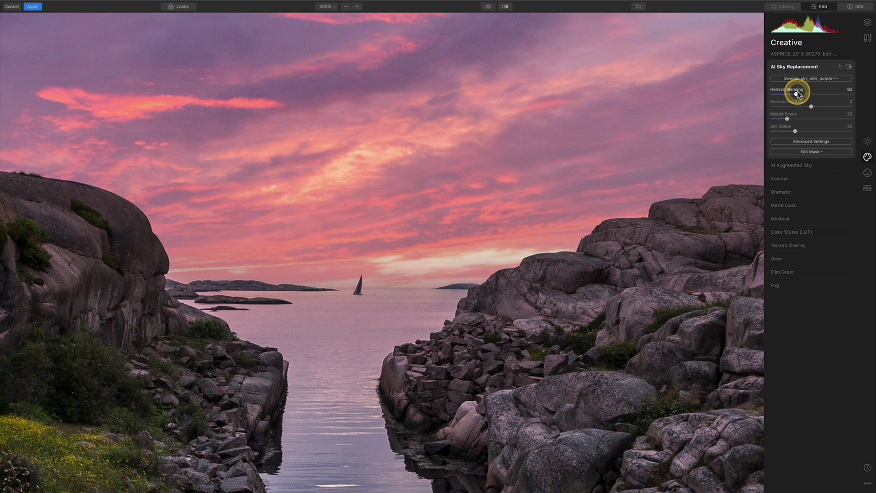
{"action": "left_click", "coordinate": [797, 94]}
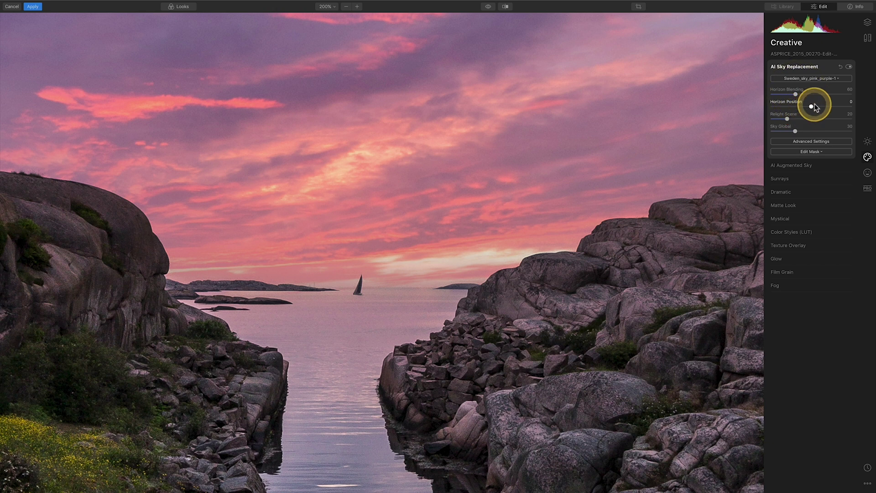
Raise the sky's Horizon Position from 0 to 4
{"action": "mouse_move", "coordinate": [811, 106]}
{"action": "left_mouse_down"}
{"action": "mouse_move", "coordinate": [827, 107]}
{"action": "mouse_move", "coordinate": [813, 107]}
{"action": "left_mouse_up"}
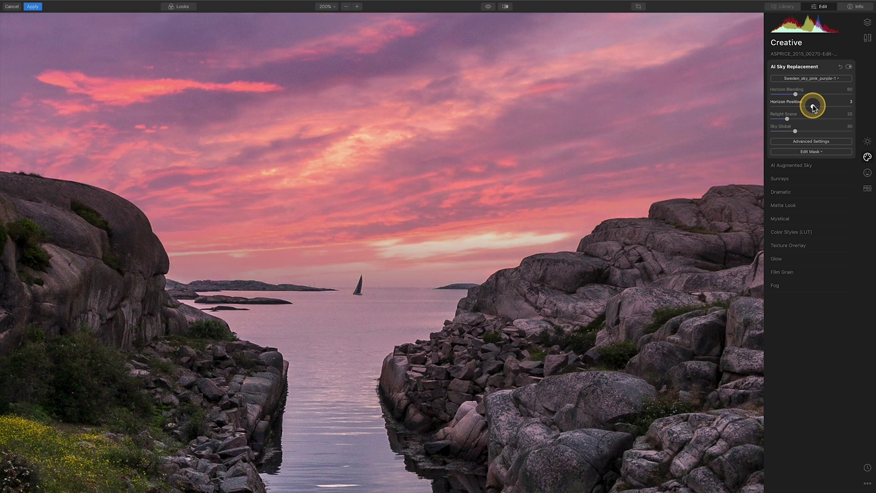
{"action": "left_click_drag", "start_coordinate": [814, 108], "coordinate": [814, 108]}
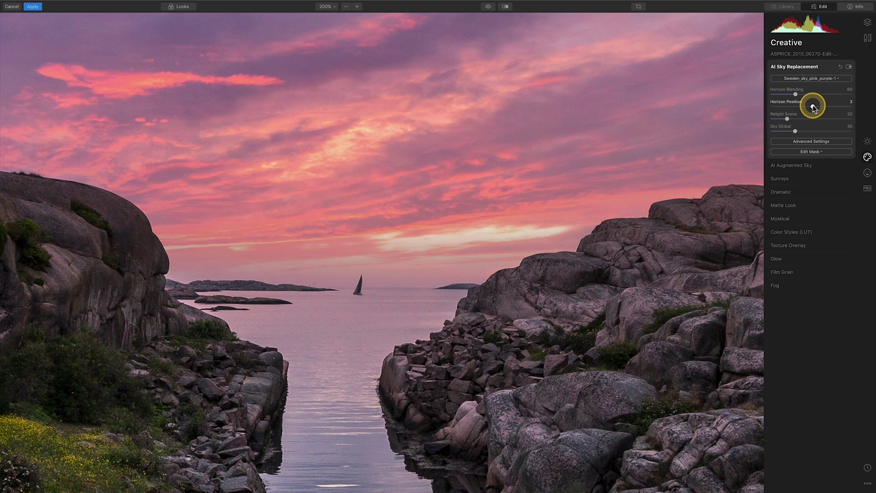
{"action": "left_click_drag", "start_coordinate": [812, 106], "coordinate": [813, 107]}
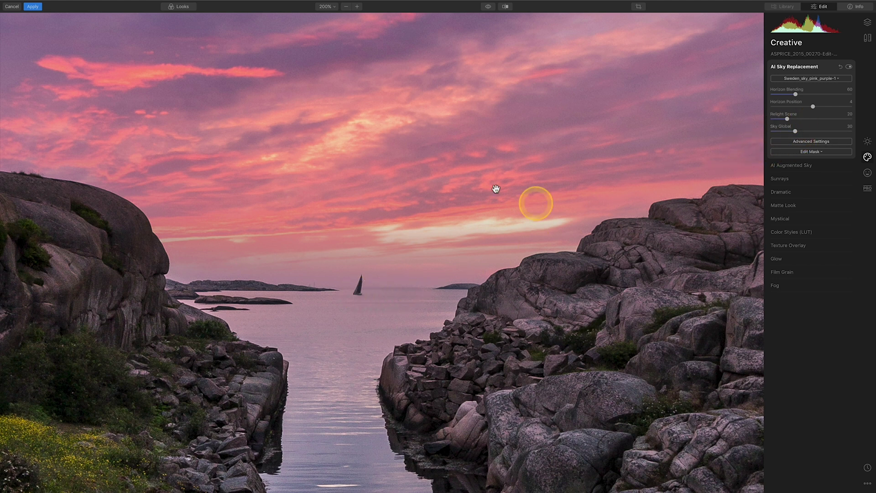
Zoom out and raise Relight Scene in AI Sky Replacement from 20 to 45
{"action": "left_click", "coordinate": [346, 7]}
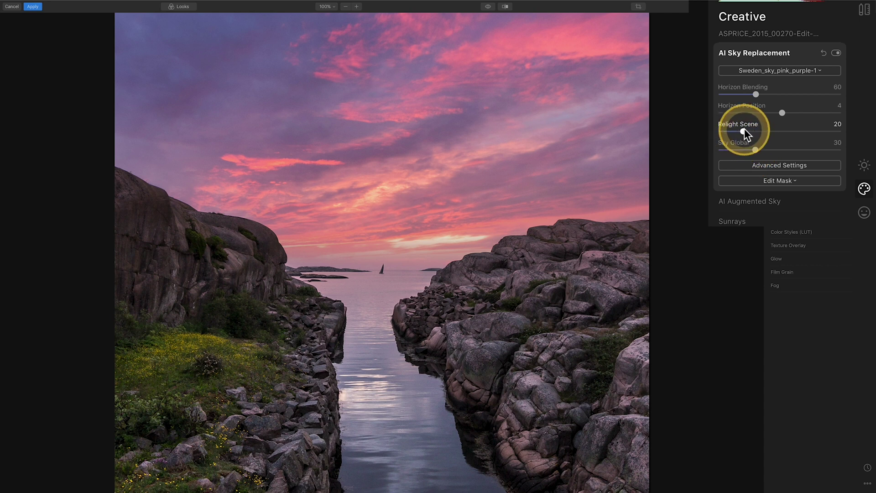
{"action": "left_click_drag", "start_coordinate": [744, 131], "coordinate": [831, 132]}
{"action": "left_click_drag", "start_coordinate": [761, 120], "coordinate": [807, 128]}
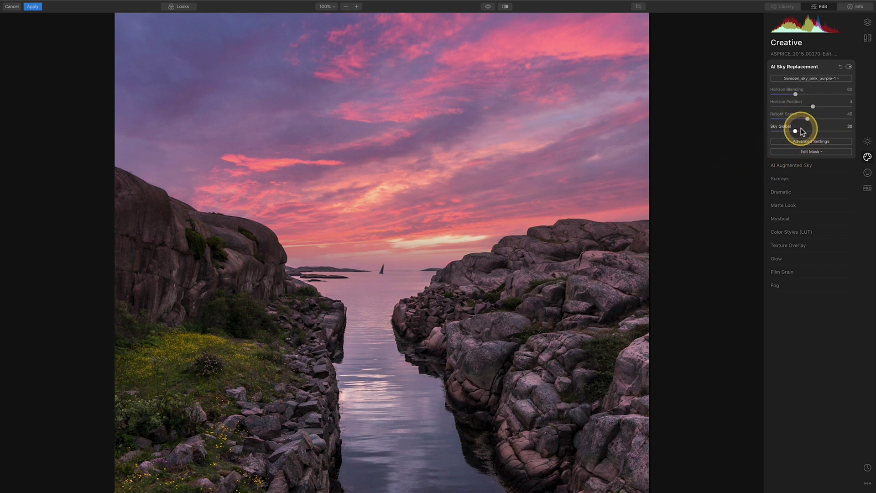
Show the sky Advanced Settings, zoom to 50%, and compare before/after with the grey sky
{"action": "left_click", "coordinate": [803, 141]}
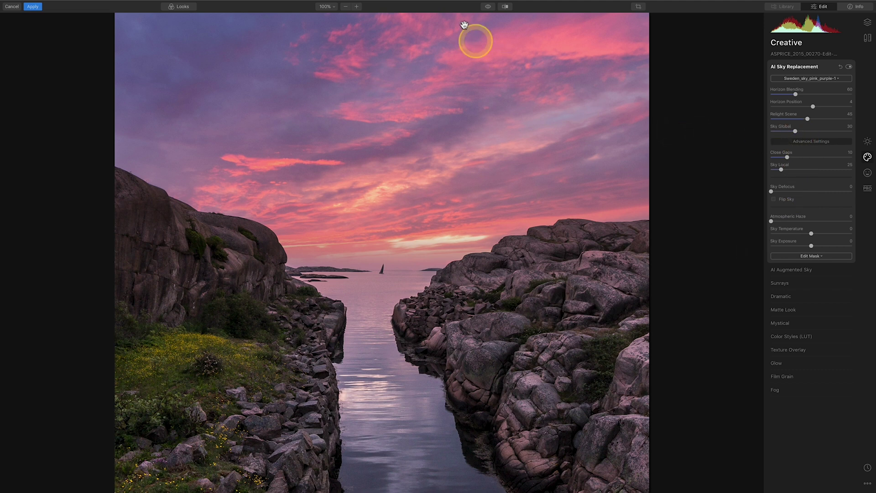
{"action": "left_click", "coordinate": [345, 6]}
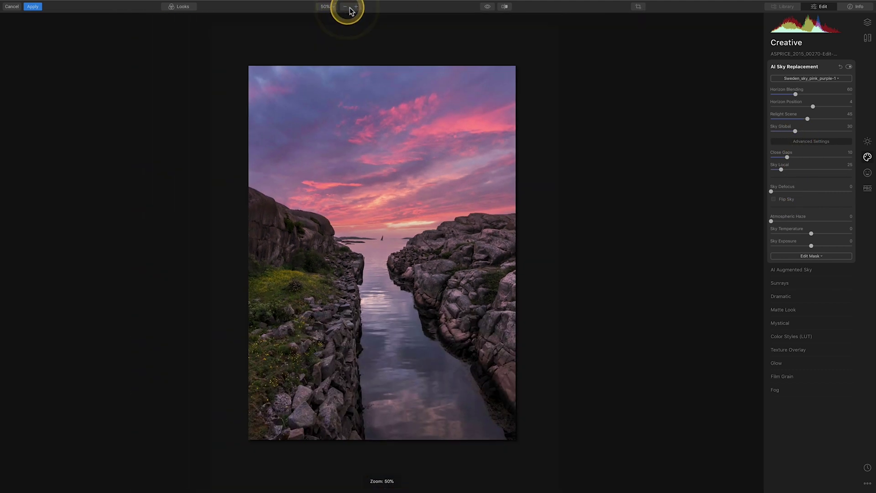
{"action": "left_click", "coordinate": [489, 8]}
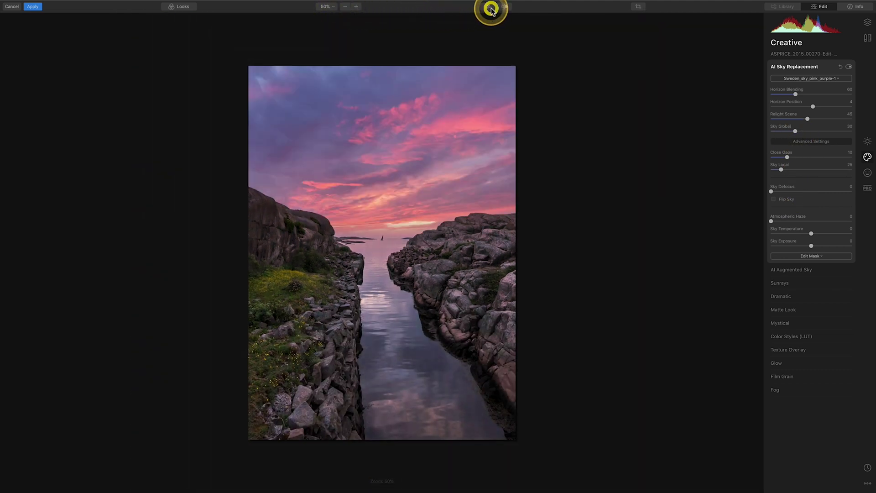
{"action": "left_click", "coordinate": [491, 8]}
Collapse AI Sky Replacement and bring up the Layers panel's add-layer options
{"action": "left_click", "coordinate": [820, 69]}
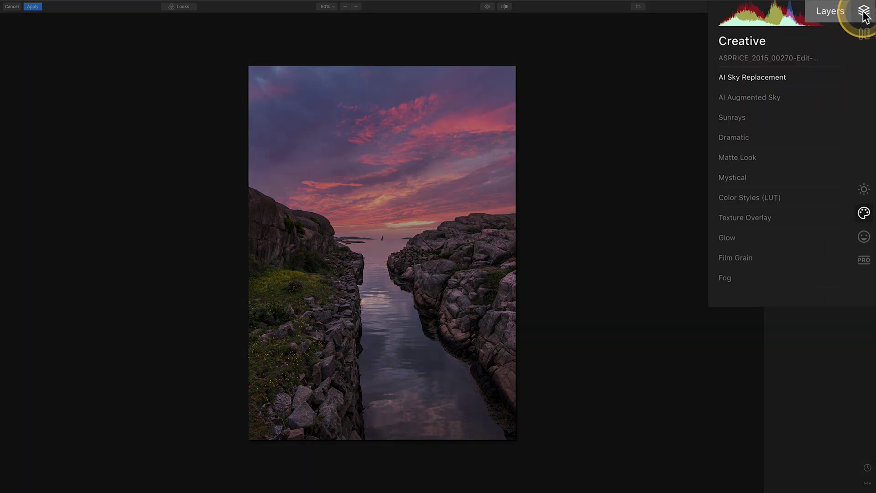
{"action": "left_click", "coordinate": [864, 14]}
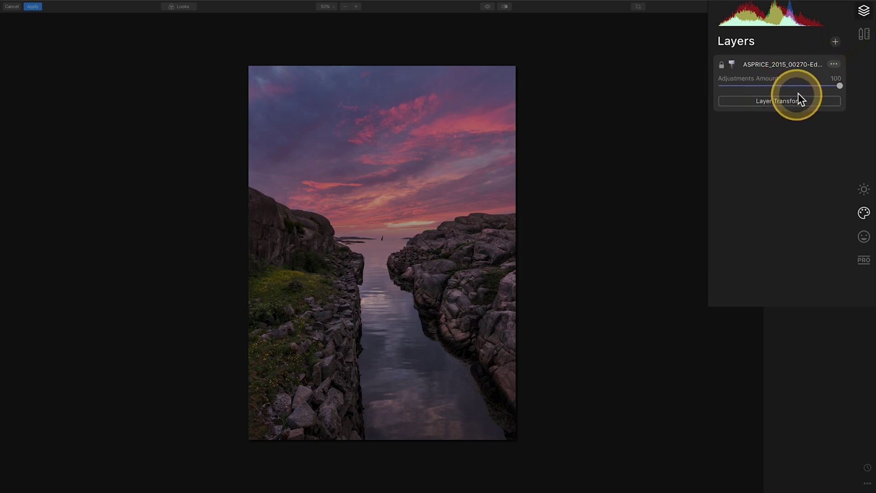
{"action": "left_click", "coordinate": [834, 42]}
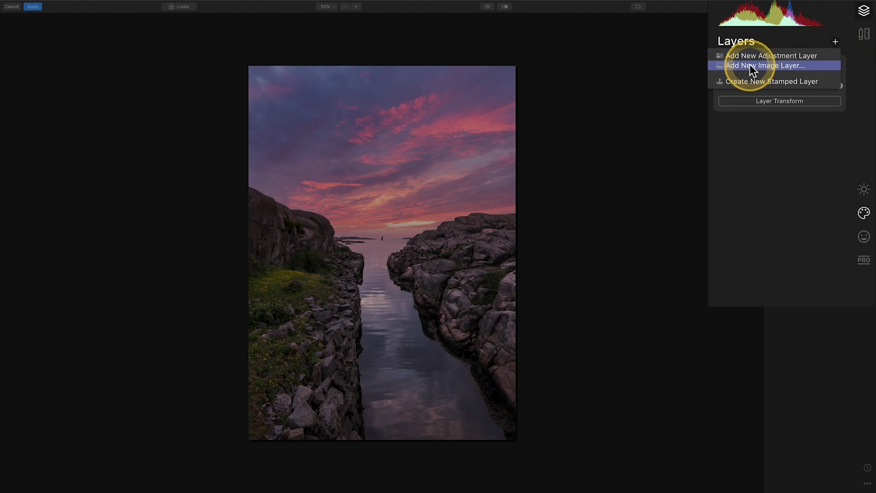
Add Sweden_sky_pink_purple-1.jpg as a new image layer above the base photo
{"action": "left_click", "coordinate": [766, 64]}
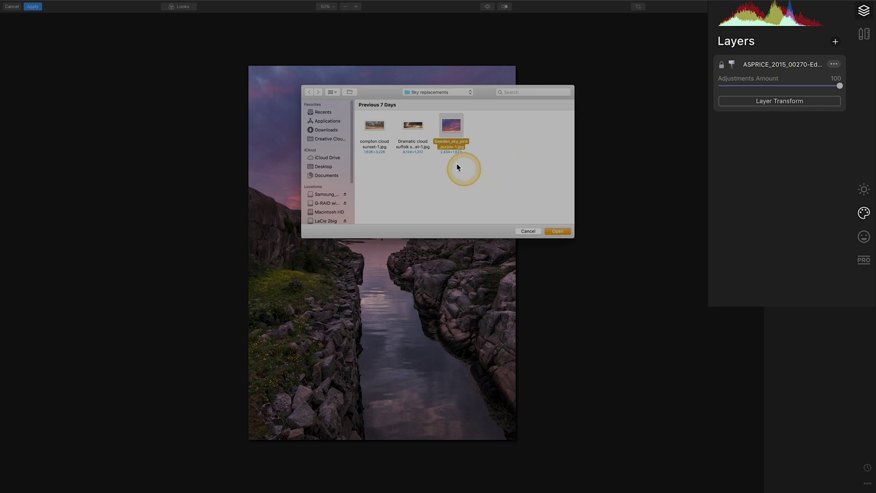
{"action": "left_click", "coordinate": [557, 231]}
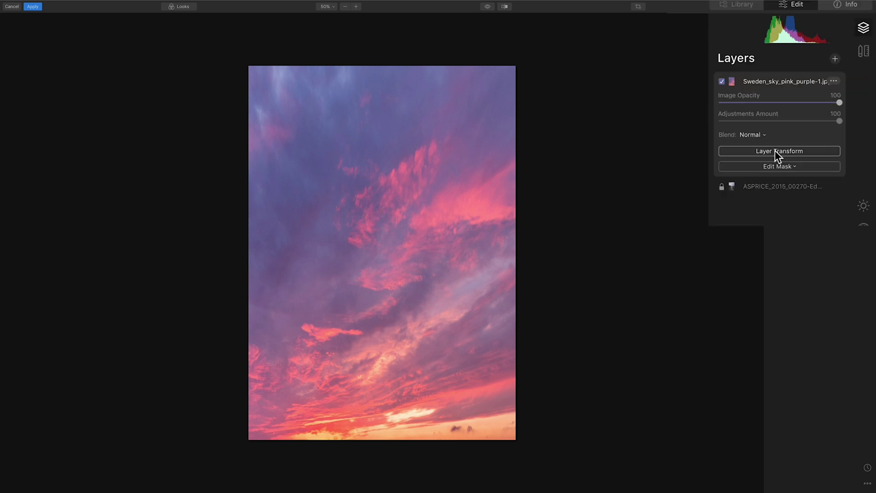
Flip the Sweden sky image layer vertically with Layer Transform
{"action": "left_click", "coordinate": [775, 151]}
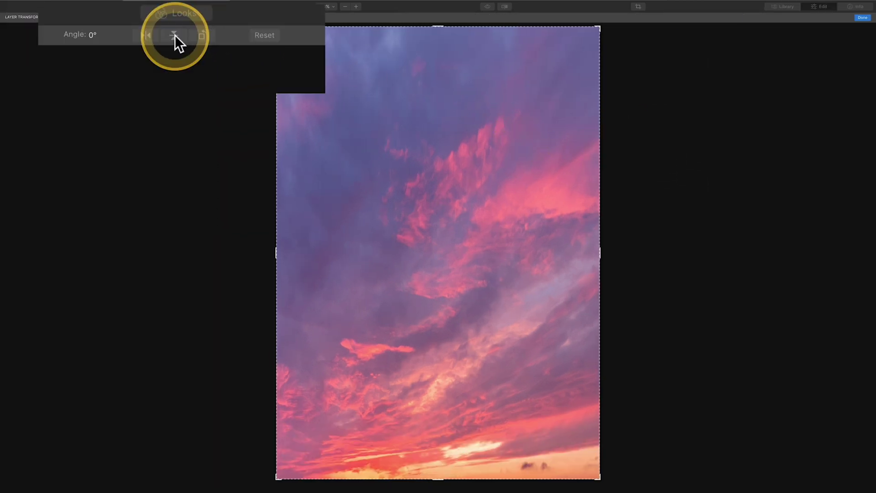
{"action": "left_click", "coordinate": [147, 35]}
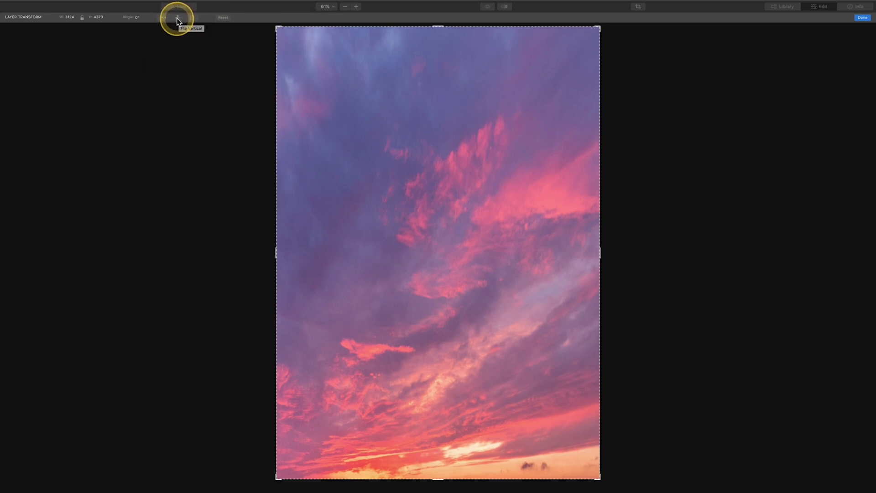
{"action": "left_click", "coordinate": [178, 18]}
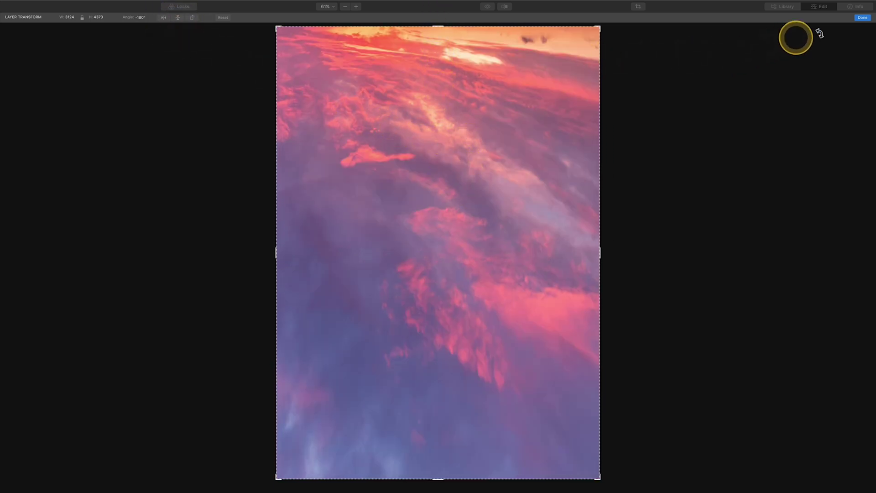
Make the flipped sky layer semi-transparent and shift it down to start at the horizon
{"action": "left_click", "coordinate": [863, 18]}
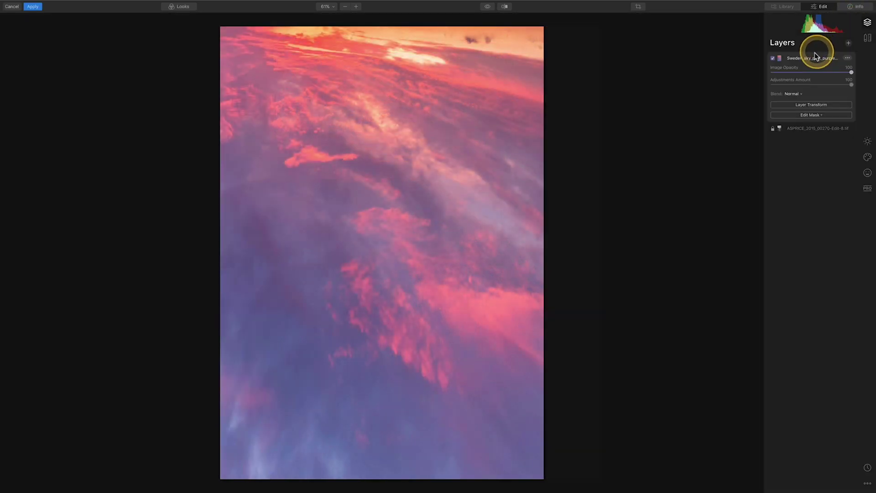
{"action": "left_click_drag", "start_coordinate": [851, 72], "coordinate": [825, 72]}
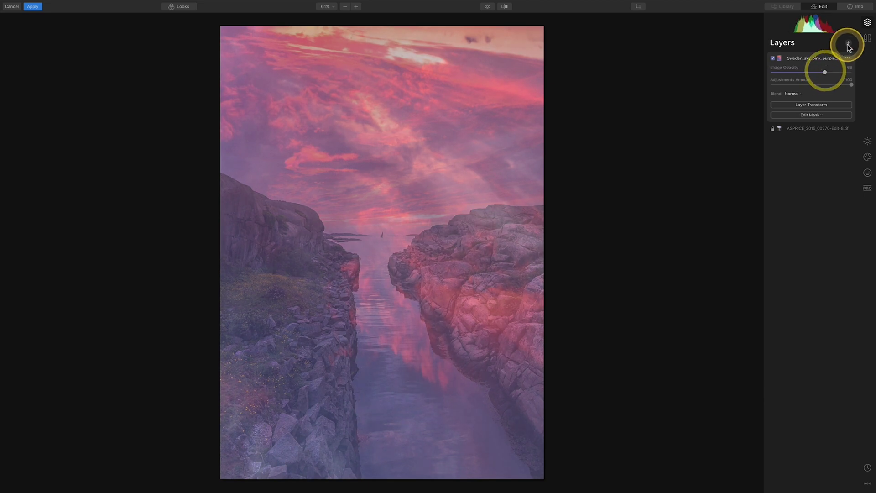
{"action": "left_click", "coordinate": [822, 106]}
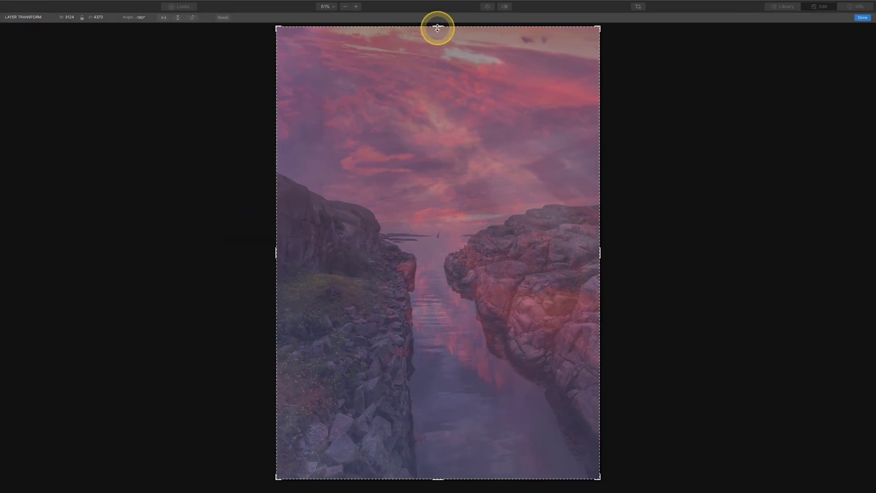
{"action": "left_click_drag", "start_coordinate": [437, 34], "coordinate": [441, 252]}
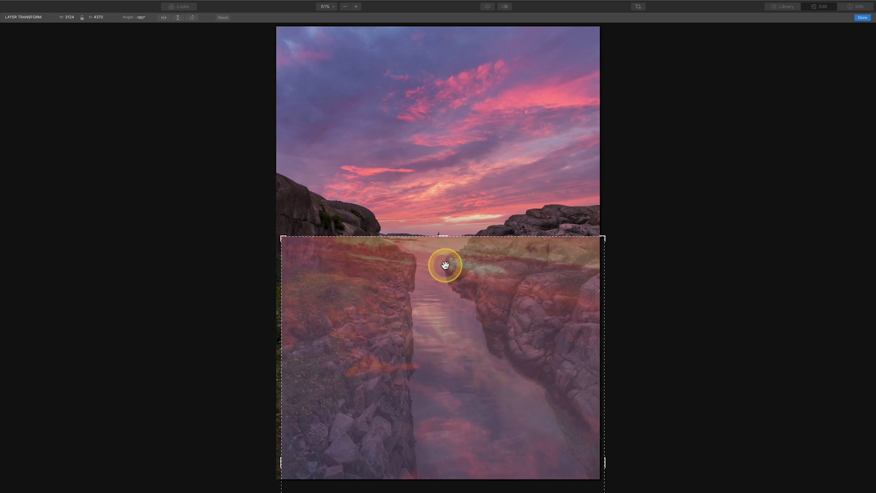
{"action": "left_click_drag", "start_coordinate": [445, 266], "coordinate": [441, 266]}
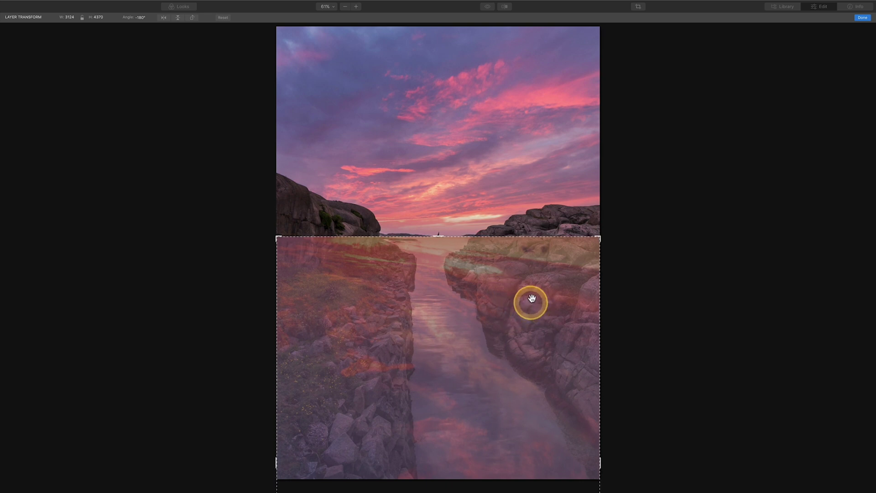
Confirm the new layer position and drop the sky layer's Image Opacity to 30
{"action": "left_click", "coordinate": [861, 17]}
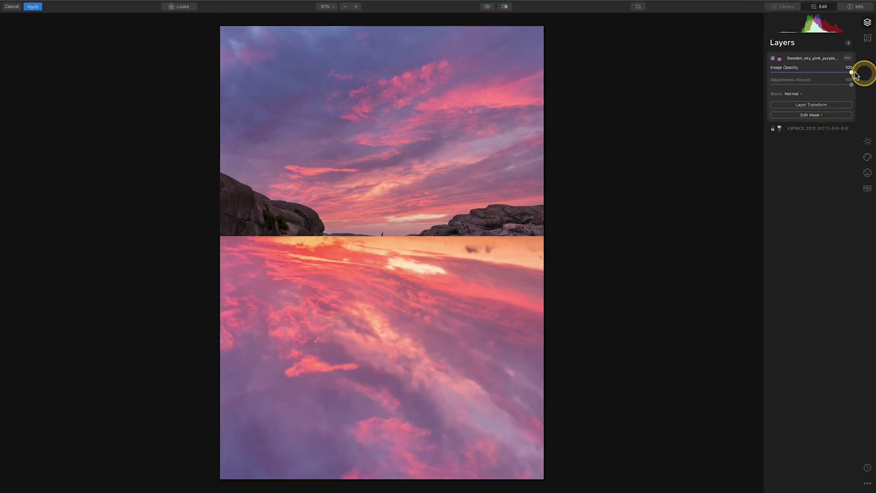
{"action": "left_click_drag", "start_coordinate": [851, 73], "coordinate": [788, 74]}
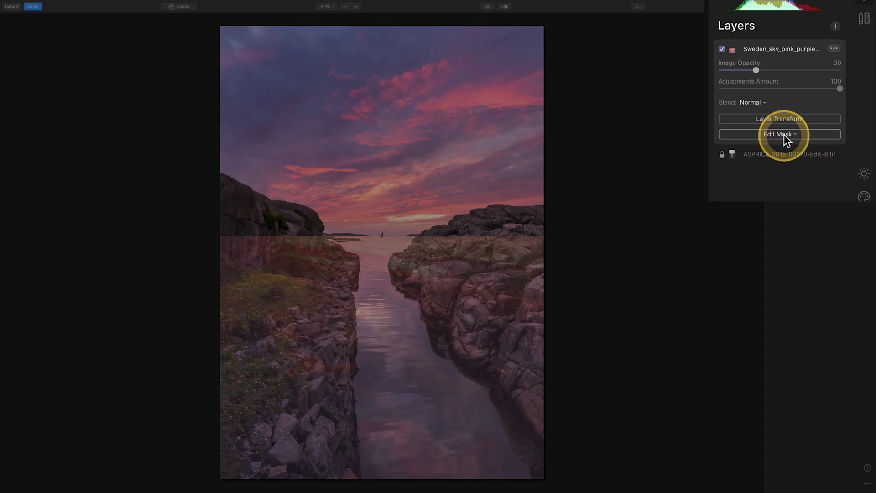
Add a Brush mask to the sky layer with the brush in Paint mode
{"action": "left_click", "coordinate": [781, 134]}
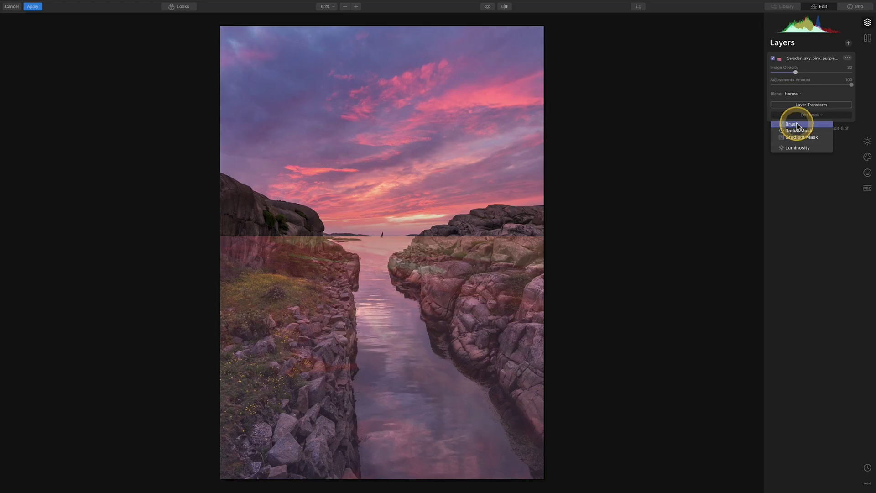
{"action": "left_click", "coordinate": [743, 148]}
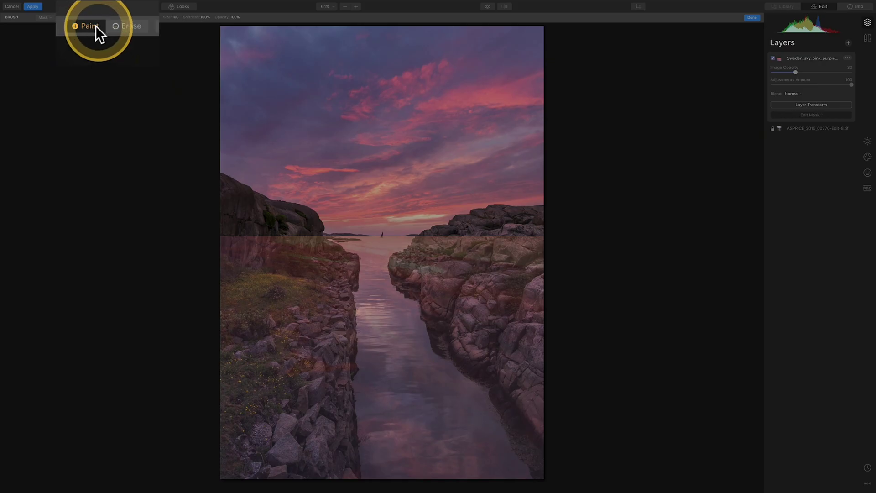
{"action": "left_click", "coordinate": [125, 26]}
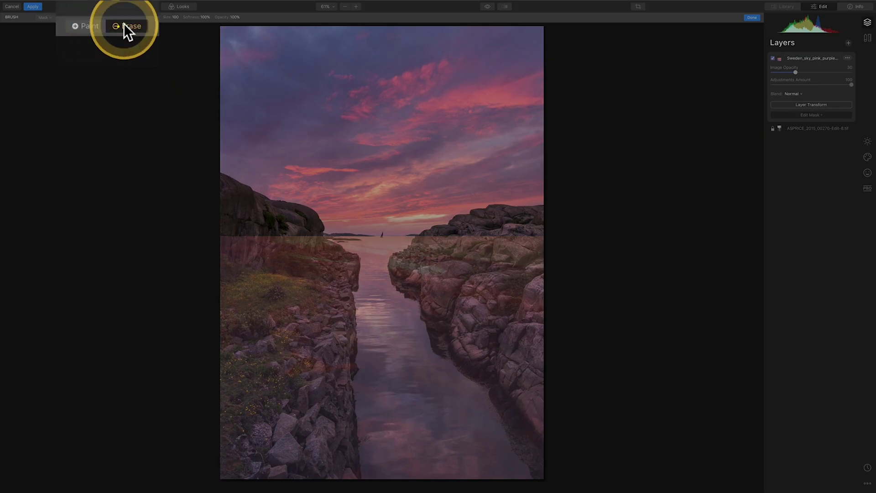
{"action": "left_click", "coordinate": [96, 18]}
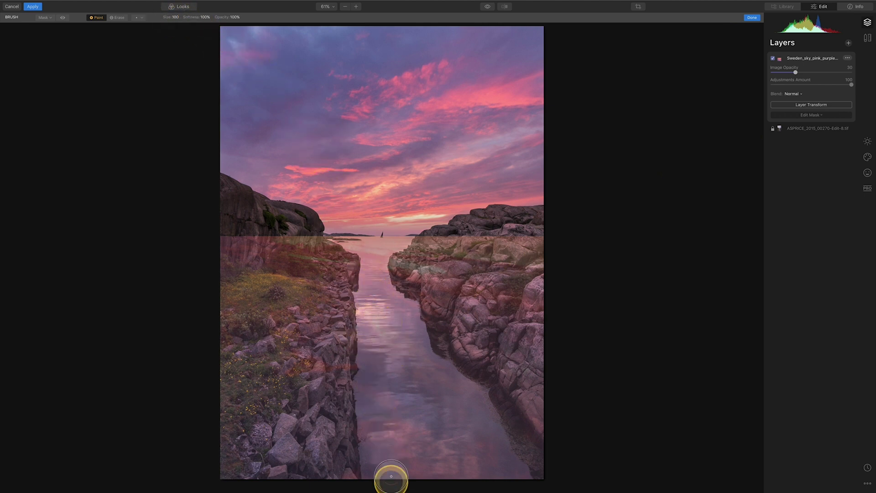
Set the mask brush size to 148
{"action": "scroll", "coordinate": [397, 433], "scroll_direction": "down", "scroll_amount": 2}
{"action": "scroll", "coordinate": [399, 416], "scroll_direction": "up", "scroll_amount": 3}
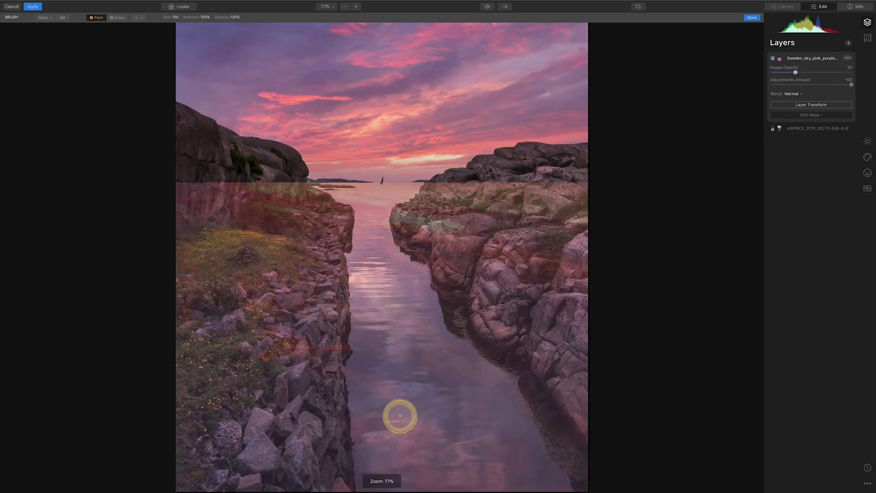
{"action": "scroll", "coordinate": [399, 416], "scroll_direction": "down", "scroll_amount": 1}
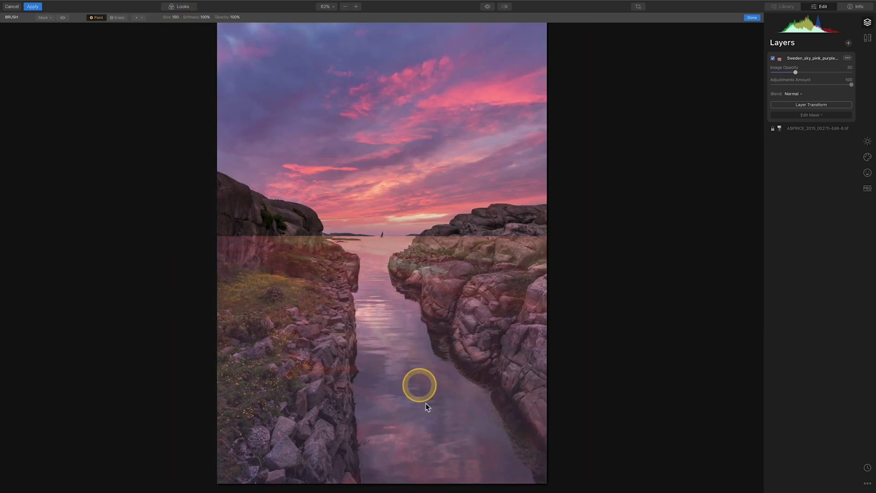
{"action": "key", "text": "bracketright"}
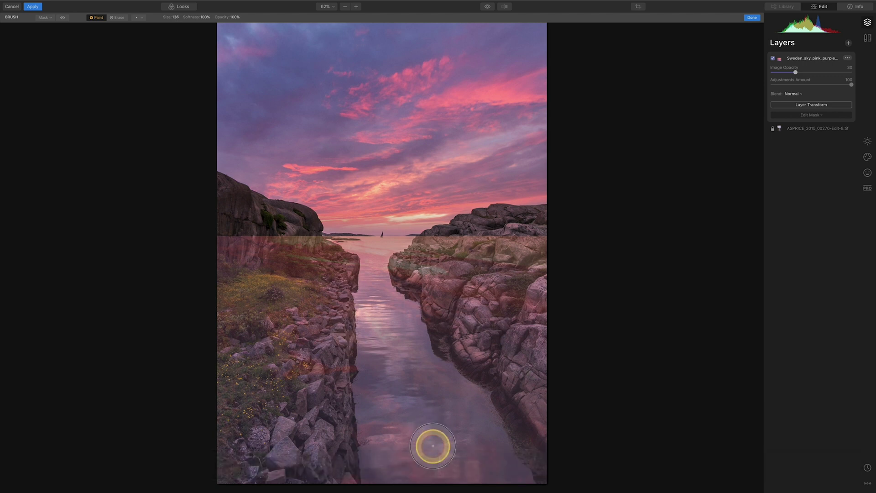
{"action": "key", "text": "bracketright"}
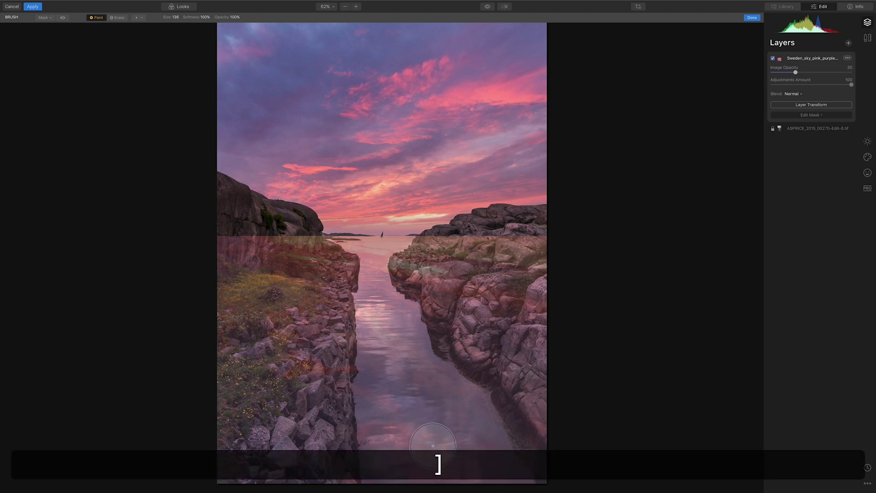
{"action": "key", "text": "bracketright"}
{"action": "key", "text": "bracketright"}
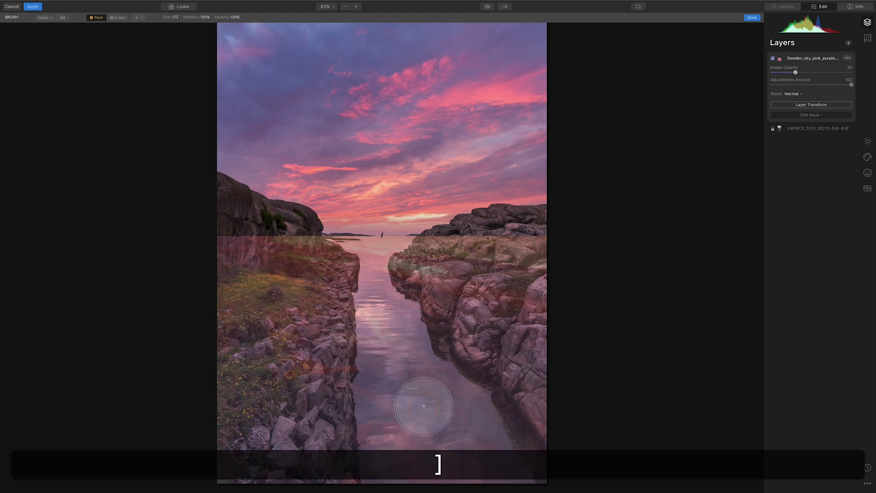
{"action": "key", "text": "bracketleft"}
{"action": "key", "text": "bracketleft"}
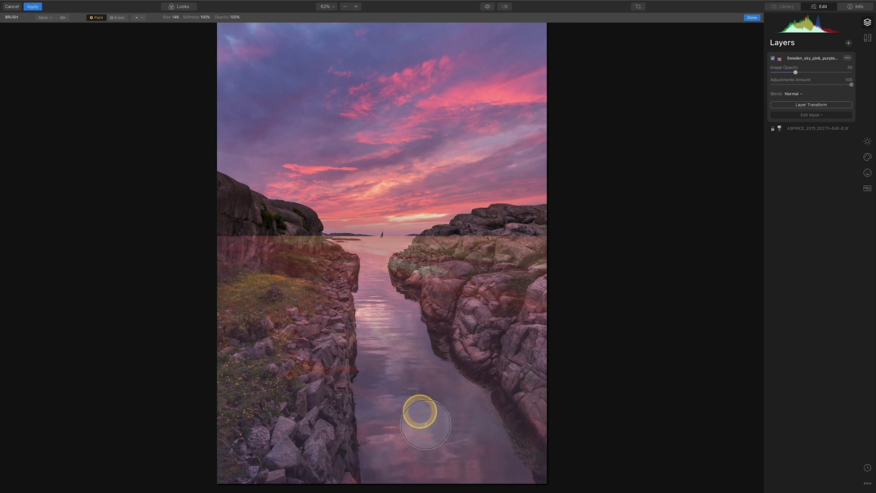
Paint the mask over the channel water and along the horizon, shrinking the brush to 100
{"action": "left_click", "coordinate": [431, 435]}
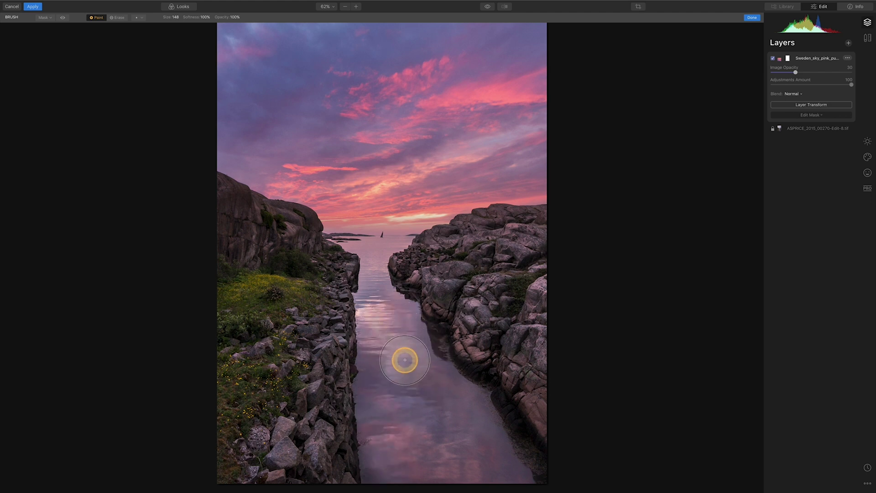
{"action": "mouse_move", "coordinate": [403, 349]}
{"action": "left_mouse_down"}
{"action": "mouse_move", "coordinate": [386, 317]}
{"action": "mouse_move", "coordinate": [393, 347]}
{"action": "mouse_move", "coordinate": [385, 309]}
{"action": "mouse_move", "coordinate": [388, 331]}
{"action": "mouse_move", "coordinate": [378, 318]}
{"action": "mouse_move", "coordinate": [374, 255]}
{"action": "mouse_move", "coordinate": [386, 301]}
{"action": "mouse_move", "coordinate": [384, 293]}
{"action": "mouse_move", "coordinate": [371, 303]}
{"action": "mouse_move", "coordinate": [359, 295]}
{"action": "mouse_move", "coordinate": [364, 305]}
{"action": "mouse_move", "coordinate": [366, 260]}
{"action": "left_mouse_up"}
{"action": "key", "text": "bracketleft"}
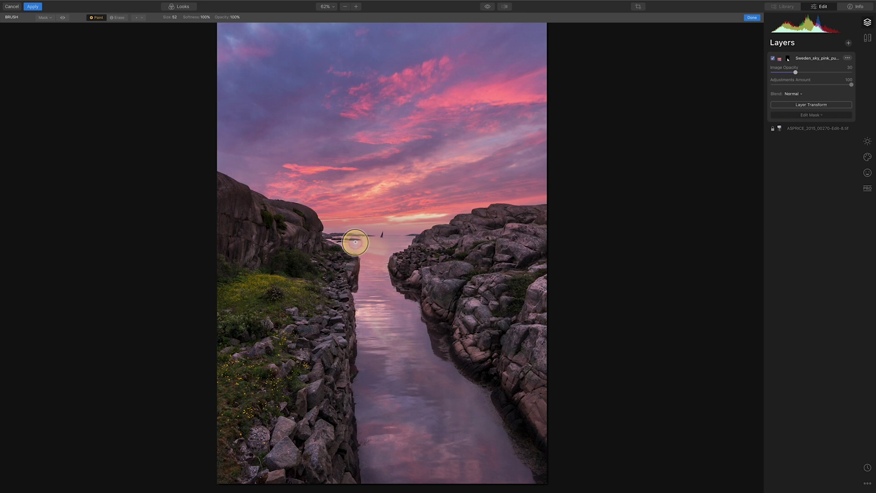
{"action": "left_click_drag", "start_coordinate": [331, 237], "coordinate": [407, 239]}
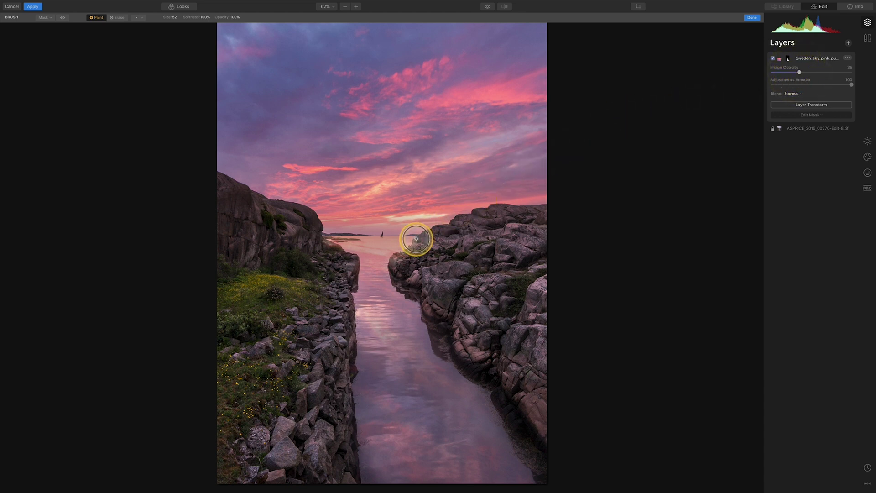
{"action": "mouse_move", "coordinate": [407, 250]}
{"action": "left_mouse_down"}
{"action": "mouse_move", "coordinate": [321, 247]}
{"action": "mouse_move", "coordinate": [411, 242]}
{"action": "mouse_move", "coordinate": [342, 241]}
{"action": "mouse_move", "coordinate": [359, 242]}
{"action": "mouse_move", "coordinate": [346, 243]}
{"action": "mouse_move", "coordinate": [359, 245]}
{"action": "mouse_move", "coordinate": [350, 274]}
{"action": "left_mouse_up"}
Zoom to 300% near the horizon and set a smaller brush to Erase
{"action": "key", "text": "super+equal"}
{"action": "key", "text": "super+equal"}
{"action": "key", "text": "super+equal"}
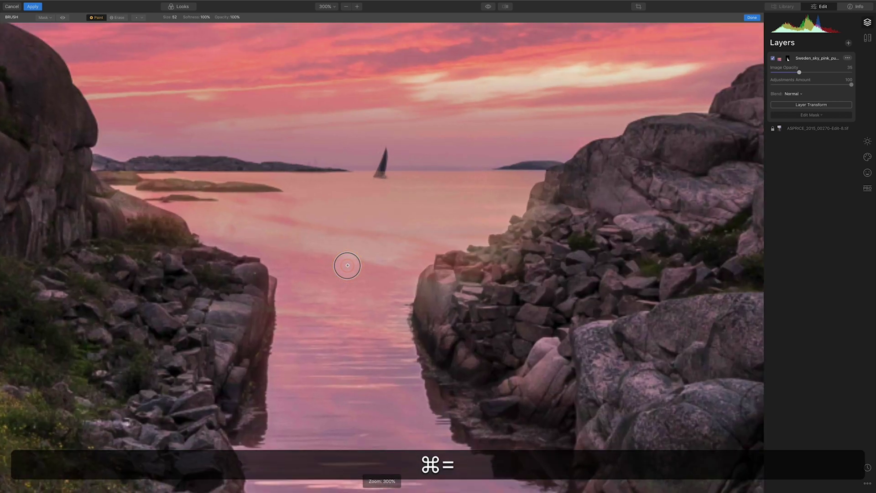
{"action": "mouse_move", "coordinate": [347, 265]}
{"action": "left_mouse_down"}
{"action": "mouse_move", "coordinate": [253, 199]}
{"action": "mouse_move", "coordinate": [194, 180]}
{"action": "mouse_move", "coordinate": [214, 206]}
{"action": "mouse_move", "coordinate": [181, 183]}
{"action": "left_mouse_up"}
{"action": "key", "text": "bracketleft"}
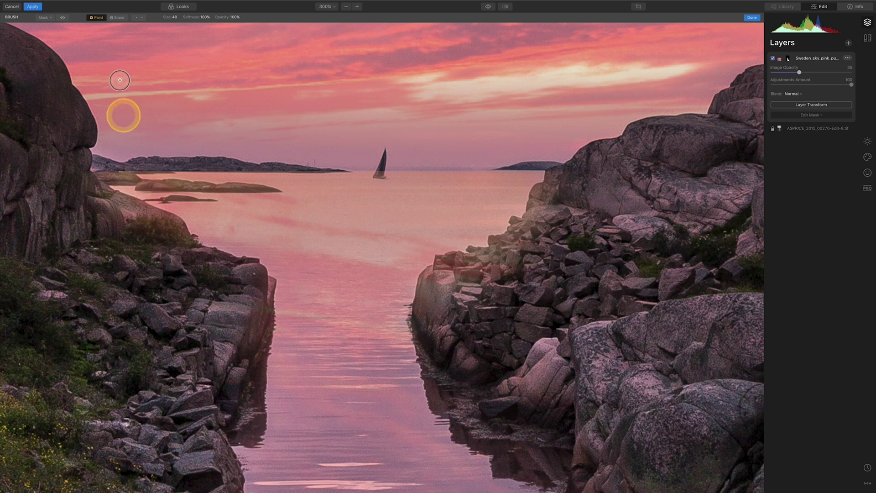
{"action": "left_click", "coordinate": [120, 18]}
Erase the sky overlay from the small islets, distant island and right-hand rock edges
{"action": "mouse_move", "coordinate": [160, 143]}
{"action": "left_mouse_down"}
{"action": "mouse_move", "coordinate": [152, 189]}
{"action": "mouse_move", "coordinate": [145, 184]}
{"action": "mouse_move", "coordinate": [129, 208]}
{"action": "mouse_move", "coordinate": [135, 225]}
{"action": "mouse_move", "coordinate": [125, 212]}
{"action": "mouse_move", "coordinate": [158, 233]}
{"action": "mouse_move", "coordinate": [97, 195]}
{"action": "mouse_move", "coordinate": [188, 243]}
{"action": "mouse_move", "coordinate": [158, 216]}
{"action": "mouse_move", "coordinate": [99, 194]}
{"action": "mouse_move", "coordinate": [176, 246]}
{"action": "mouse_move", "coordinate": [181, 235]}
{"action": "mouse_move", "coordinate": [170, 222]}
{"action": "mouse_move", "coordinate": [233, 270]}
{"action": "mouse_move", "coordinate": [206, 259]}
{"action": "mouse_move", "coordinate": [253, 271]}
{"action": "mouse_move", "coordinate": [264, 291]}
{"action": "mouse_move", "coordinate": [268, 284]}
{"action": "mouse_move", "coordinate": [251, 315]}
{"action": "mouse_move", "coordinate": [267, 292]}
{"action": "mouse_move", "coordinate": [258, 338]}
{"action": "mouse_move", "coordinate": [253, 321]}
{"action": "mouse_move", "coordinate": [243, 367]}
{"action": "mouse_move", "coordinate": [246, 340]}
{"action": "mouse_move", "coordinate": [218, 404]}
{"action": "mouse_move", "coordinate": [245, 362]}
{"action": "mouse_move", "coordinate": [254, 303]}
{"action": "mouse_move", "coordinate": [249, 274]}
{"action": "mouse_move", "coordinate": [165, 243]}
{"action": "mouse_move", "coordinate": [107, 203]}
{"action": "mouse_move", "coordinate": [112, 178]}
{"action": "left_mouse_up"}
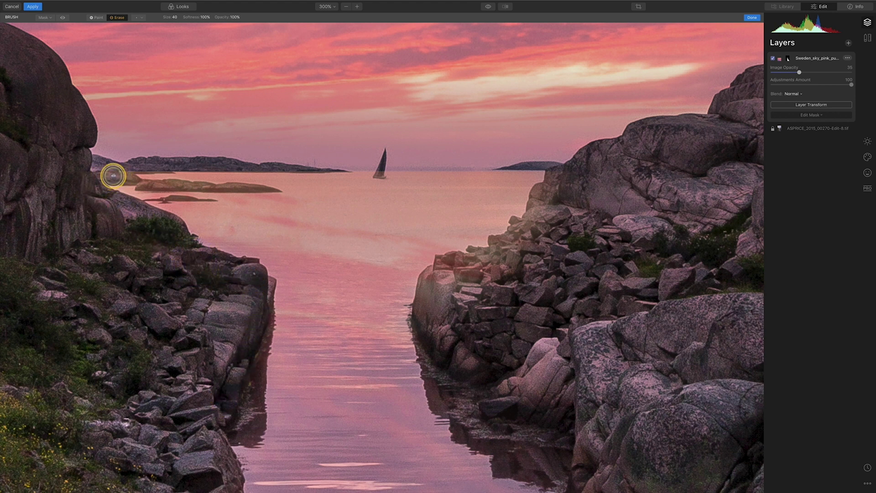
{"action": "mouse_move", "coordinate": [145, 172]}
{"action": "left_mouse_down"}
{"action": "mouse_move", "coordinate": [234, 164]}
{"action": "mouse_move", "coordinate": [134, 167]}
{"action": "mouse_move", "coordinate": [321, 169]}
{"action": "mouse_move", "coordinate": [179, 167]}
{"action": "mouse_move", "coordinate": [137, 171]}
{"action": "mouse_move", "coordinate": [228, 174]}
{"action": "mouse_move", "coordinate": [112, 179]}
{"action": "mouse_move", "coordinate": [557, 170]}
{"action": "mouse_move", "coordinate": [403, 162]}
{"action": "mouse_move", "coordinate": [246, 170]}
{"action": "mouse_move", "coordinate": [571, 181]}
{"action": "mouse_move", "coordinate": [257, 170]}
{"action": "mouse_move", "coordinate": [202, 172]}
{"action": "mouse_move", "coordinate": [291, 178]}
{"action": "mouse_move", "coordinate": [99, 175]}
{"action": "mouse_move", "coordinate": [234, 182]}
{"action": "mouse_move", "coordinate": [98, 188]}
{"action": "mouse_move", "coordinate": [262, 188]}
{"action": "mouse_move", "coordinate": [251, 182]}
{"action": "mouse_move", "coordinate": [267, 182]}
{"action": "mouse_move", "coordinate": [162, 192]}
{"action": "mouse_move", "coordinate": [214, 197]}
{"action": "mouse_move", "coordinate": [140, 197]}
{"action": "mouse_move", "coordinate": [513, 197]}
{"action": "mouse_move", "coordinate": [522, 192]}
{"action": "mouse_move", "coordinate": [313, 182]}
{"action": "mouse_move", "coordinate": [554, 184]}
{"action": "mouse_move", "coordinate": [615, 138]}
{"action": "mouse_move", "coordinate": [524, 221]}
{"action": "mouse_move", "coordinate": [555, 213]}
{"action": "mouse_move", "coordinate": [554, 225]}
{"action": "mouse_move", "coordinate": [525, 242]}
{"action": "mouse_move", "coordinate": [509, 232]}
{"action": "mouse_move", "coordinate": [487, 256]}
{"action": "mouse_move", "coordinate": [434, 267]}
{"action": "mouse_move", "coordinate": [463, 256]}
{"action": "left_mouse_up"}
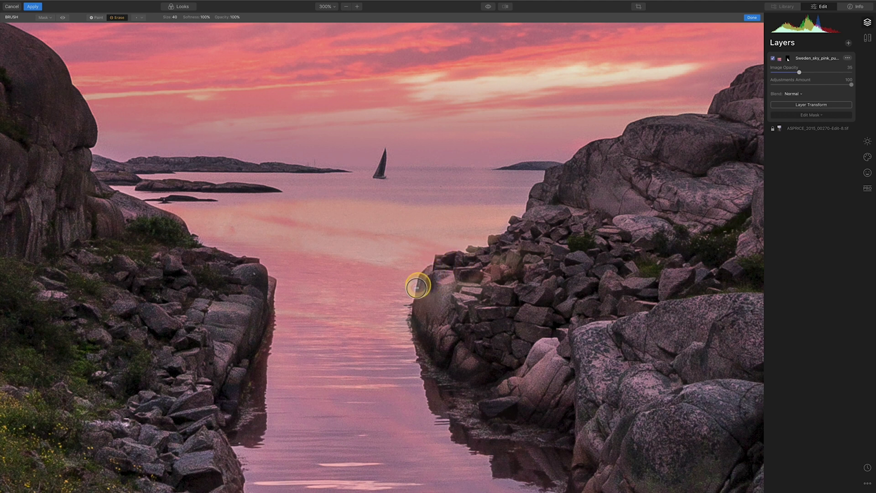
{"action": "mouse_move", "coordinate": [416, 289]}
{"action": "left_mouse_down"}
{"action": "mouse_move", "coordinate": [432, 331]}
{"action": "mouse_move", "coordinate": [439, 272]}
{"action": "mouse_move", "coordinate": [449, 299]}
{"action": "mouse_move", "coordinate": [465, 263]}
{"action": "mouse_move", "coordinate": [448, 266]}
{"action": "mouse_move", "coordinate": [521, 232]}
{"action": "mouse_move", "coordinate": [546, 206]}
{"action": "mouse_move", "coordinate": [494, 255]}
{"action": "mouse_move", "coordinate": [487, 277]}
{"action": "mouse_move", "coordinate": [517, 261]}
{"action": "mouse_move", "coordinate": [459, 315]}
{"action": "mouse_move", "coordinate": [459, 286]}
{"action": "mouse_move", "coordinate": [508, 266]}
{"action": "mouse_move", "coordinate": [468, 297]}
{"action": "mouse_move", "coordinate": [553, 262]}
{"action": "mouse_move", "coordinate": [495, 297]}
{"action": "mouse_move", "coordinate": [512, 278]}
{"action": "mouse_move", "coordinate": [488, 304]}
{"action": "mouse_move", "coordinate": [506, 292]}
{"action": "mouse_move", "coordinate": [503, 309]}
{"action": "mouse_move", "coordinate": [533, 293]}
{"action": "mouse_move", "coordinate": [478, 316]}
{"action": "mouse_move", "coordinate": [479, 302]}
{"action": "mouse_move", "coordinate": [480, 319]}
{"action": "left_mouse_up"}
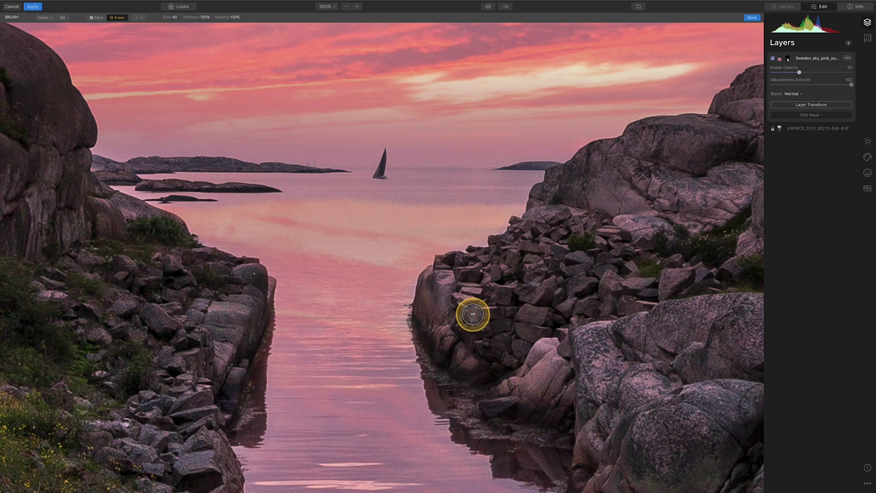
{"action": "mouse_move", "coordinate": [473, 314]}
{"action": "left_mouse_down"}
{"action": "mouse_move", "coordinate": [491, 304]}
{"action": "mouse_move", "coordinate": [479, 286]}
{"action": "mouse_move", "coordinate": [518, 280]}
{"action": "mouse_move", "coordinate": [532, 261]}
{"action": "mouse_move", "coordinate": [486, 306]}
{"action": "left_mouse_up"}
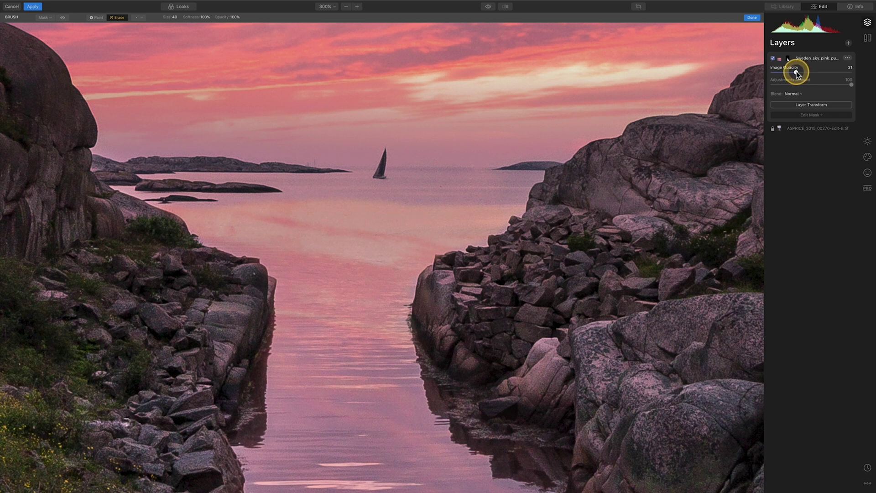
Set the brush to size 100 and erase the sky overlay from the sailboat
{"action": "left_click", "coordinate": [96, 17]}
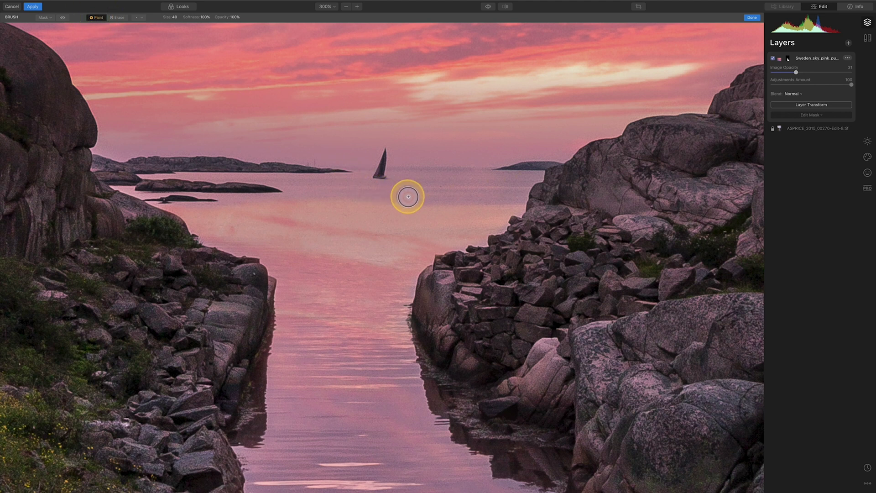
{"action": "key", "text": "bracketright"}
{"action": "key", "text": "bracketright"}
{"action": "key", "text": "bracketright"}
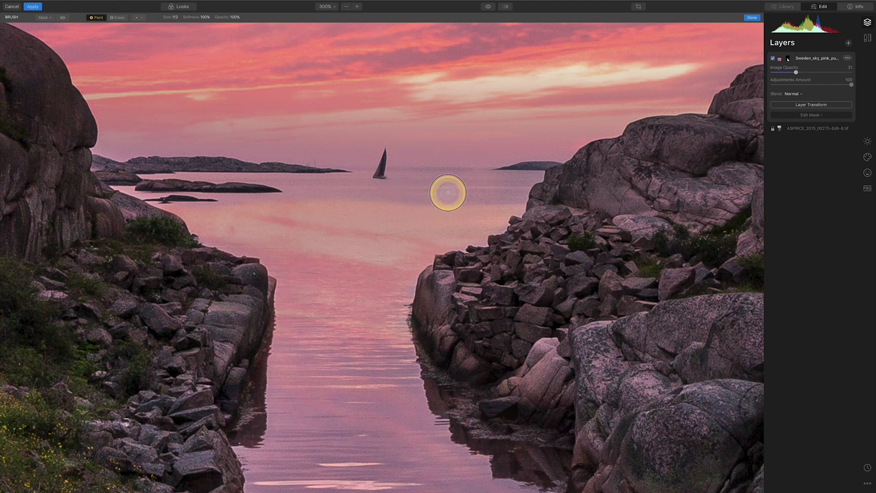
{"action": "key", "text": "bracketright"}
{"action": "key", "text": "bracketright"}
{"action": "key", "text": "bracketright"}
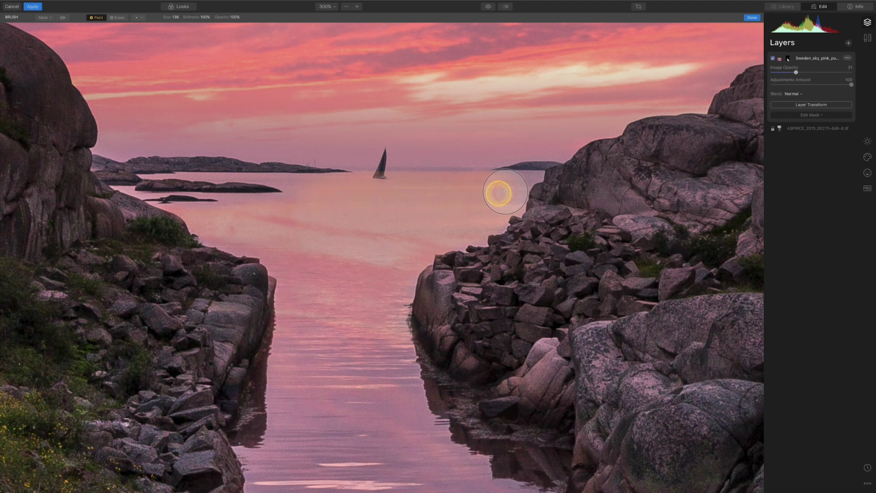
{"action": "key", "text": "bracketleft"}
{"action": "key", "text": "bracketleft"}
{"action": "key", "text": "bracketleft"}
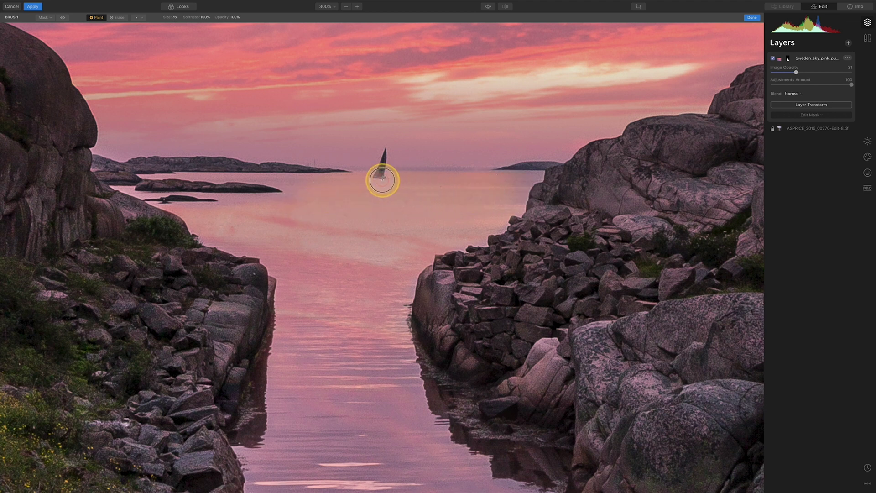
{"action": "left_click", "coordinate": [117, 17]}
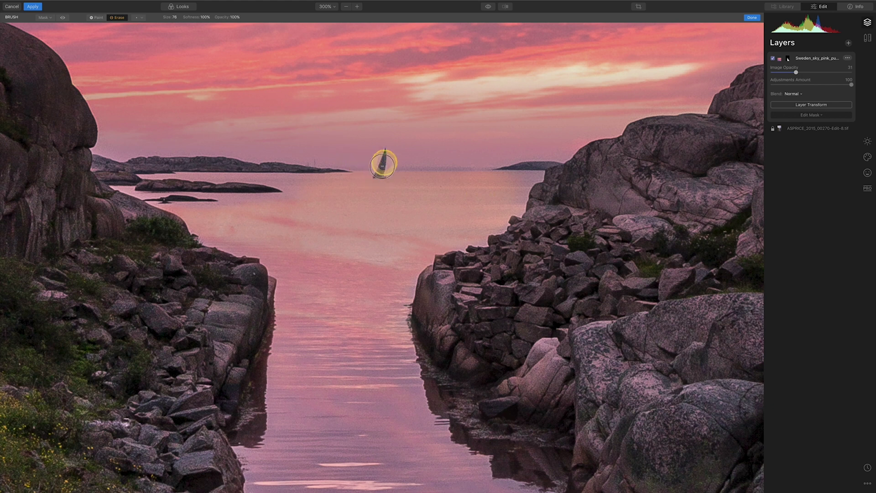
{"action": "left_click_drag", "start_coordinate": [381, 170], "coordinate": [378, 172]}
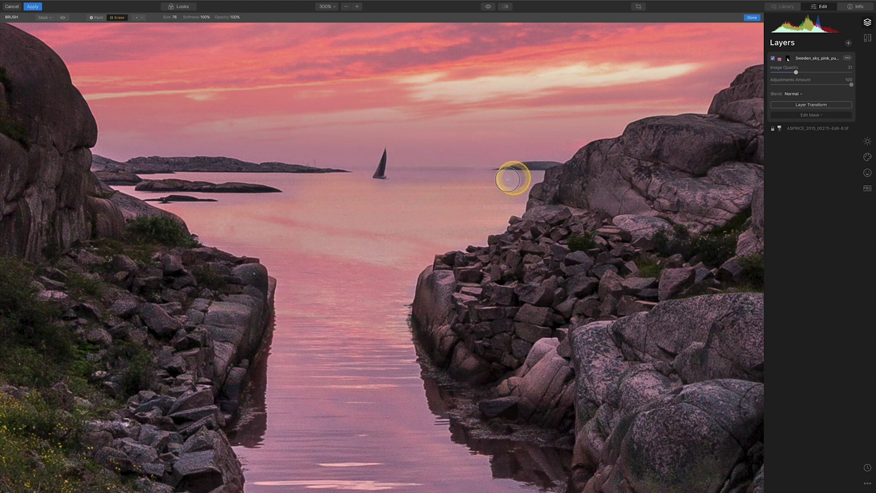
Paint the mask over the water near the islands, then erase it over the left islands
{"action": "left_click", "coordinate": [95, 18]}
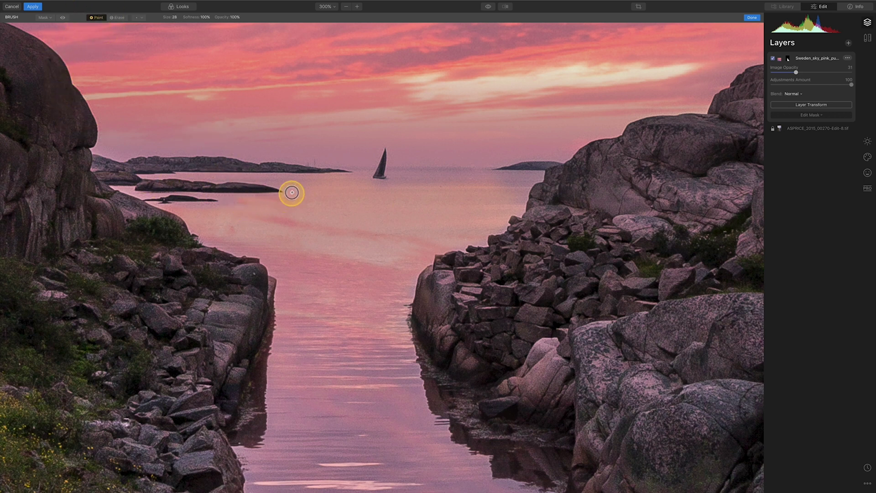
{"action": "mouse_move", "coordinate": [297, 184]}
{"action": "left_mouse_down"}
{"action": "mouse_move", "coordinate": [240, 176]}
{"action": "mouse_move", "coordinate": [284, 181]}
{"action": "mouse_move", "coordinate": [277, 183]}
{"action": "mouse_move", "coordinate": [300, 195]}
{"action": "mouse_move", "coordinate": [186, 207]}
{"action": "mouse_move", "coordinate": [177, 206]}
{"action": "mouse_move", "coordinate": [245, 200]}
{"action": "mouse_move", "coordinate": [232, 182]}
{"action": "mouse_move", "coordinate": [208, 175]}
{"action": "mouse_move", "coordinate": [231, 175]}
{"action": "mouse_move", "coordinate": [147, 175]}
{"action": "mouse_move", "coordinate": [335, 179]}
{"action": "mouse_move", "coordinate": [127, 174]}
{"action": "mouse_move", "coordinate": [99, 166]}
{"action": "left_mouse_up"}
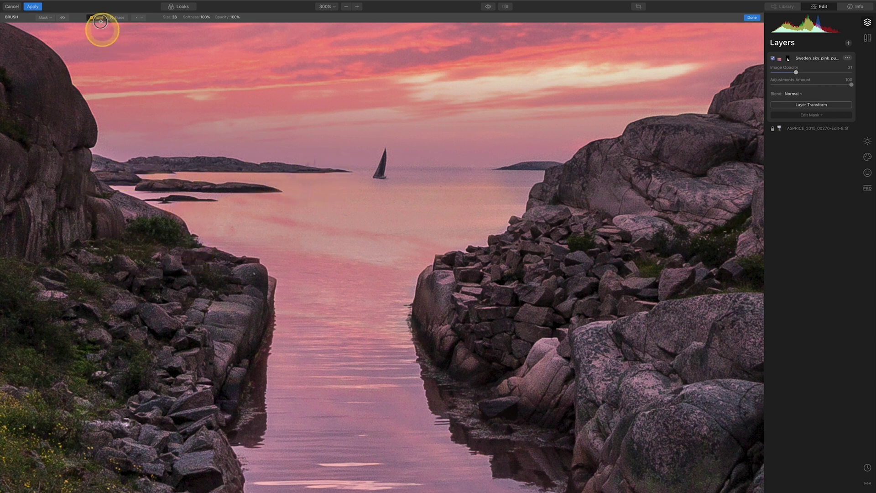
{"action": "left_click", "coordinate": [114, 18]}
{"action": "left_click_drag", "start_coordinate": [157, 156], "coordinate": [153, 160]}
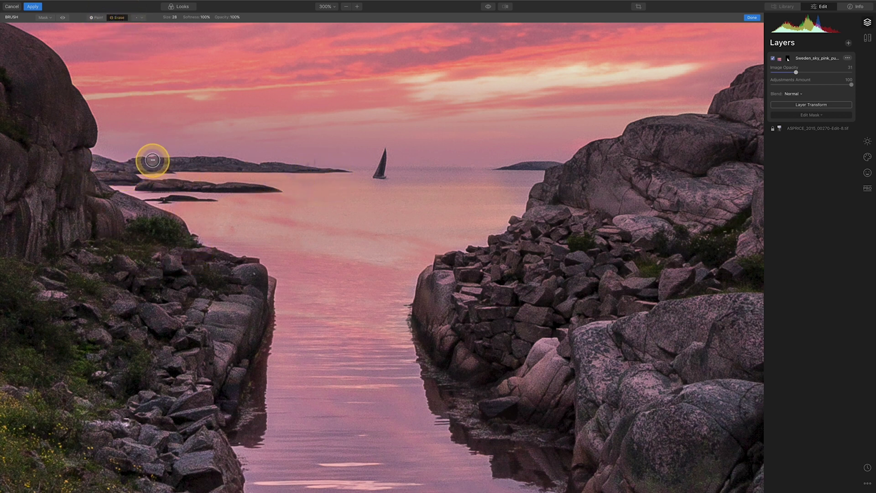
Show the mask as a red overlay at fit view and erase its spill along the right-hand rocks
{"action": "left_click", "coordinate": [62, 18]}
{"action": "key", "text": "ctrl+0"}
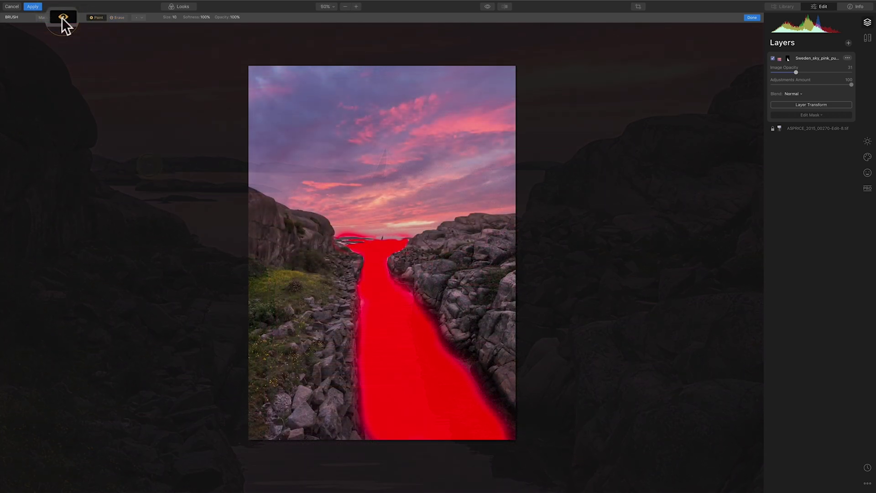
{"action": "left_click", "coordinate": [62, 17]}
{"action": "left_click", "coordinate": [62, 17]}
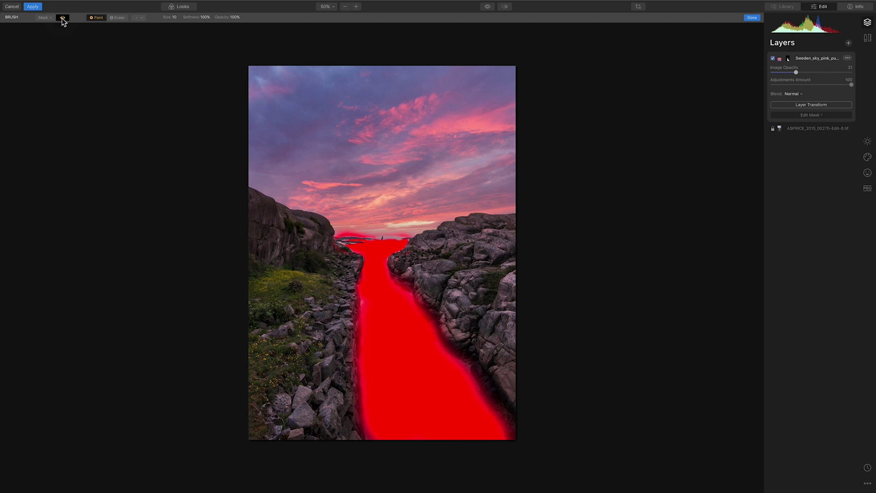
{"action": "left_click", "coordinate": [114, 17]}
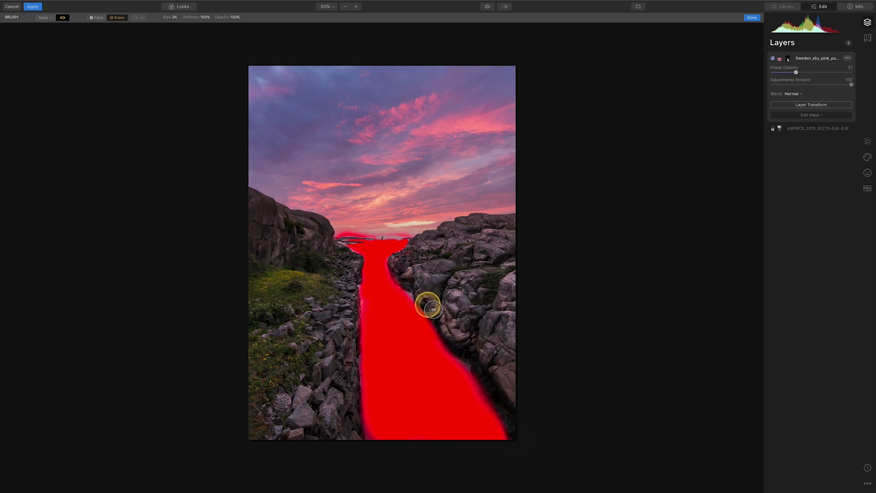
{"action": "mouse_move", "coordinate": [416, 254]}
{"action": "left_mouse_down"}
{"action": "mouse_move", "coordinate": [431, 233]}
{"action": "mouse_move", "coordinate": [402, 225]}
{"action": "mouse_move", "coordinate": [413, 237]}
{"action": "mouse_move", "coordinate": [336, 234]}
{"action": "mouse_move", "coordinate": [364, 228]}
{"action": "mouse_move", "coordinate": [372, 230]}
{"action": "mouse_move", "coordinate": [338, 230]}
{"action": "mouse_move", "coordinate": [375, 231]}
{"action": "mouse_move", "coordinate": [330, 239]}
{"action": "mouse_move", "coordinate": [353, 221]}
{"action": "mouse_move", "coordinate": [393, 219]}
{"action": "mouse_move", "coordinate": [406, 232]}
{"action": "mouse_move", "coordinate": [394, 231]}
{"action": "mouse_move", "coordinate": [416, 241]}
{"action": "mouse_move", "coordinate": [396, 262]}
{"action": "mouse_move", "coordinate": [415, 260]}
{"action": "mouse_move", "coordinate": [395, 261]}
{"action": "left_mouse_up"}
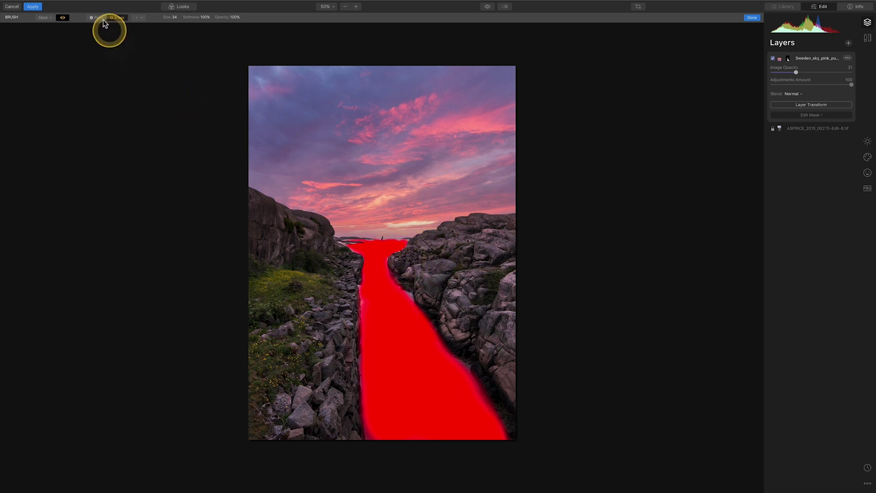
Check the mask options, then finish editing the reflection mask
{"action": "left_click", "coordinate": [46, 17]}
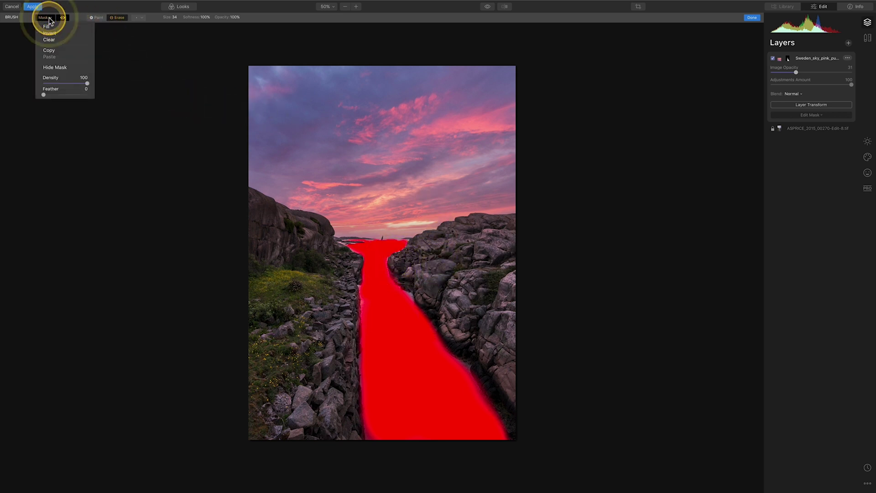
{"action": "mouse_move", "coordinate": [88, 83]}
{"action": "left_mouse_down"}
{"action": "mouse_move", "coordinate": [61, 84]}
{"action": "mouse_move", "coordinate": [86, 84]}
{"action": "left_mouse_up"}
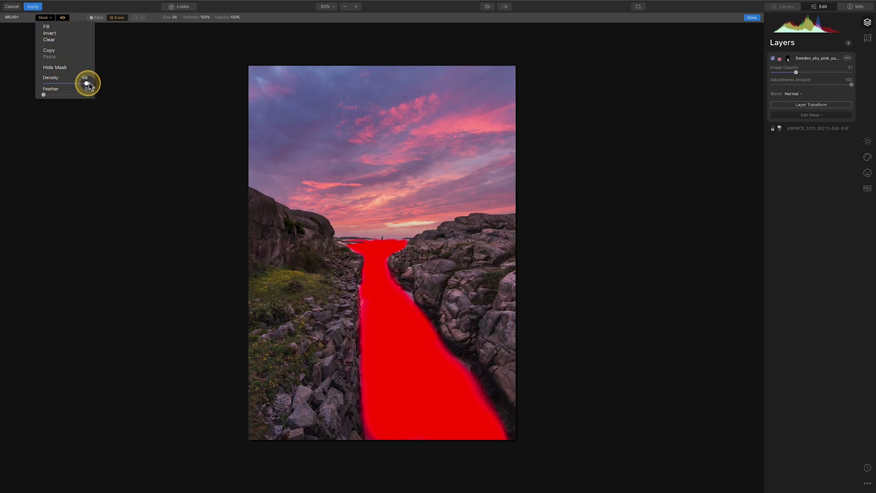
{"action": "left_click", "coordinate": [47, 18]}
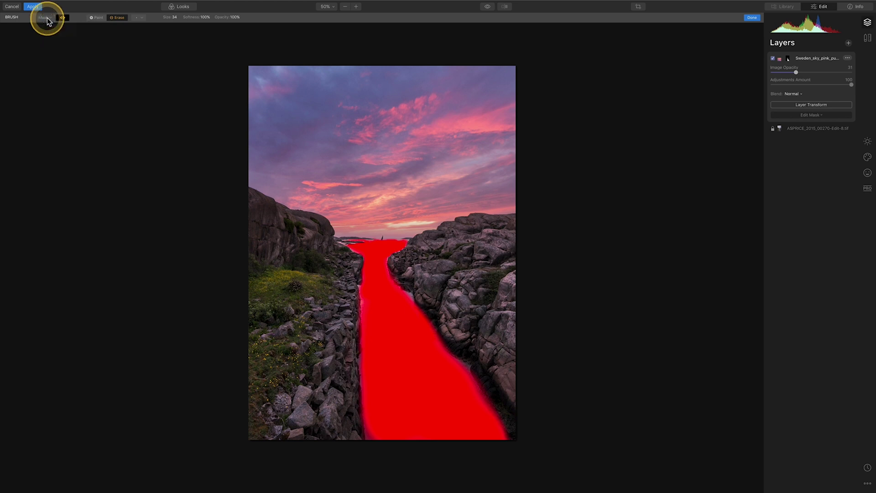
{"action": "left_click", "coordinate": [798, 72]}
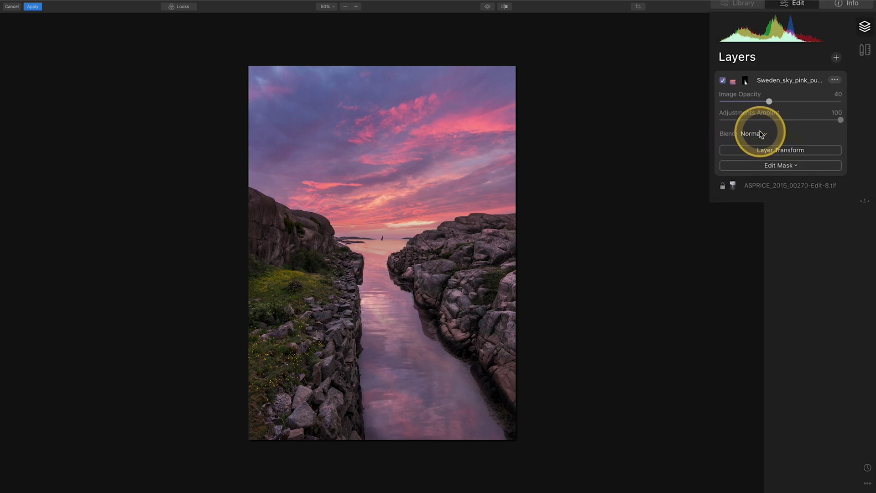
Switch the sky layer's blend mode to Soft Light and raise Image Opacity to 50
{"action": "left_click", "coordinate": [754, 134]}
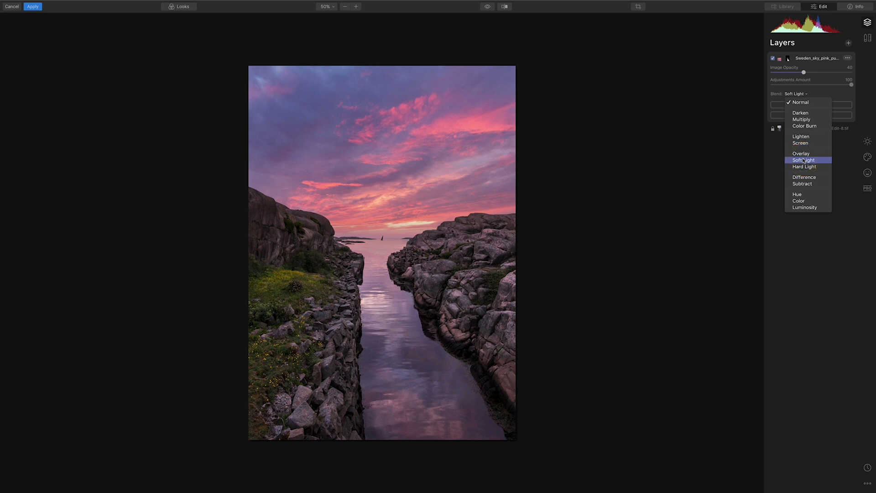
{"action": "left_click", "coordinate": [804, 161]}
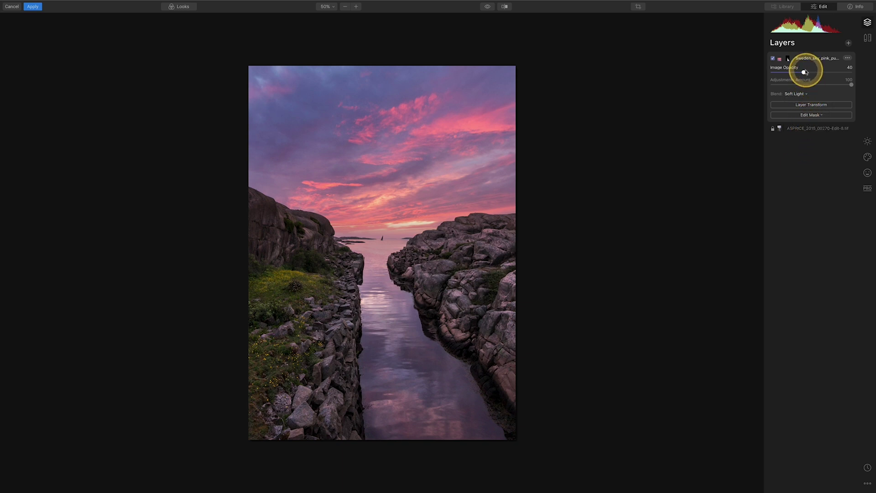
{"action": "mouse_move", "coordinate": [805, 73]}
{"action": "left_mouse_down"}
{"action": "mouse_move", "coordinate": [813, 74]}
{"action": "mouse_move", "coordinate": [784, 74]}
{"action": "mouse_move", "coordinate": [812, 78]}
{"action": "left_mouse_up"}
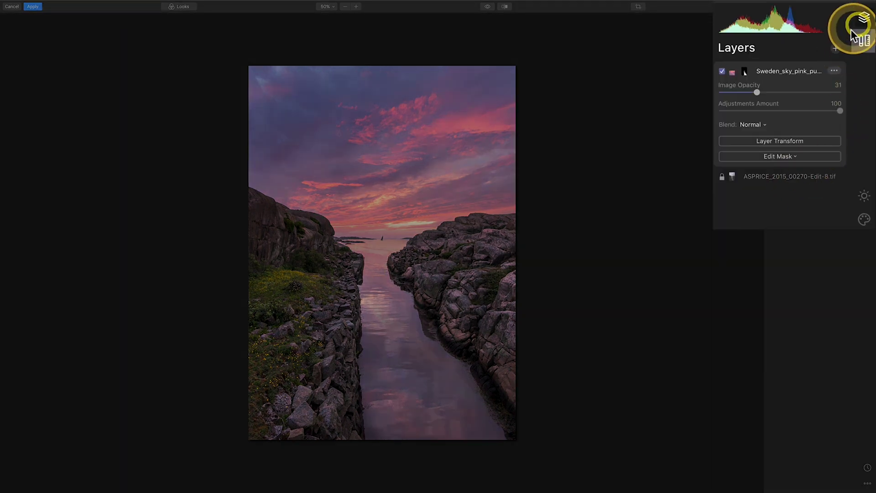
Create a new Stamped Layer and set its Essentials Light Exposure to 0.03
{"action": "left_click", "coordinate": [836, 47]}
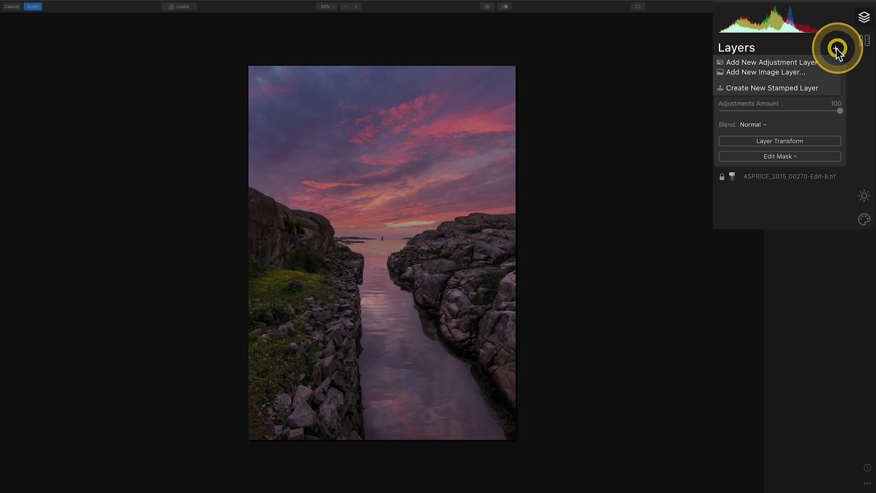
{"action": "left_click", "coordinate": [774, 87]}
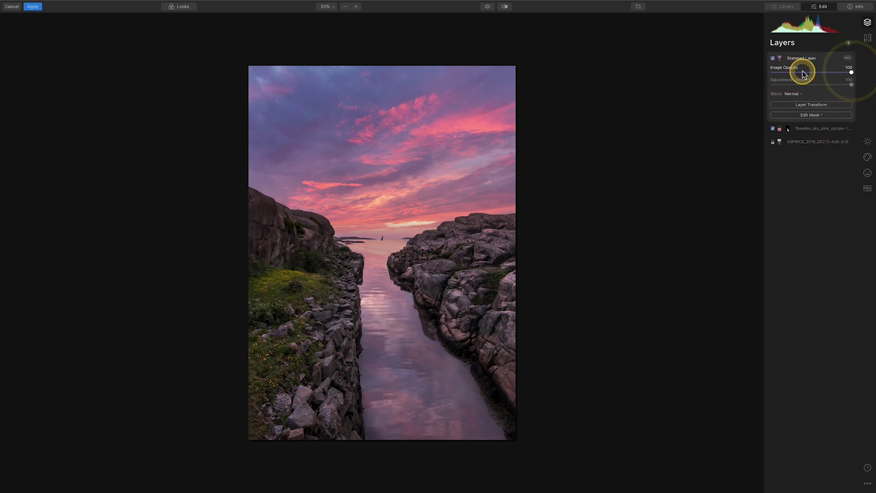
{"action": "left_click", "coordinate": [869, 143]}
{"action": "left_click", "coordinate": [777, 64]}
{"action": "mouse_move", "coordinate": [778, 187]}
{"action": "left_mouse_down"}
{"action": "mouse_move", "coordinate": [754, 188]}
{"action": "mouse_move", "coordinate": [798, 186]}
{"action": "mouse_move", "coordinate": [771, 186]}
{"action": "mouse_move", "coordinate": [782, 185]}
{"action": "mouse_move", "coordinate": [812, 130]}
{"action": "left_mouse_up"}
Back in Essentials > Light, set Smart Contrast 30, Highlights -28 and Shadows 23 on the stamped layer
{"action": "left_click", "coordinate": [868, 158]}
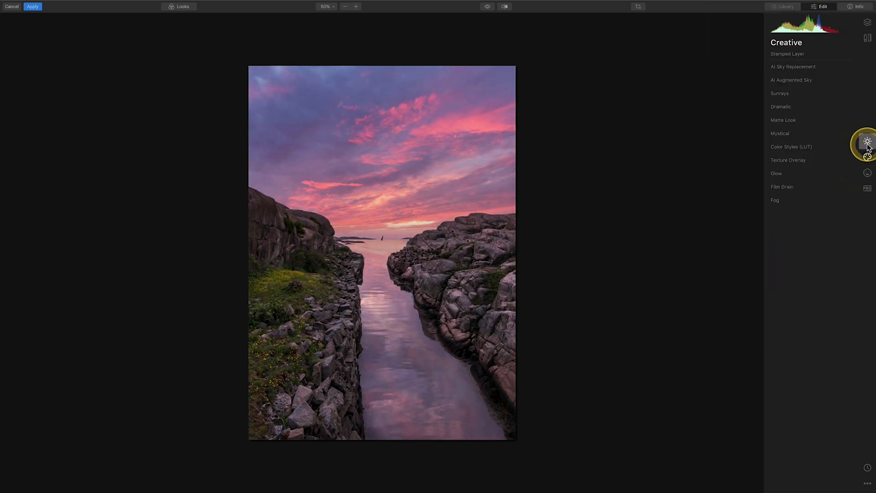
{"action": "left_click", "coordinate": [867, 142]}
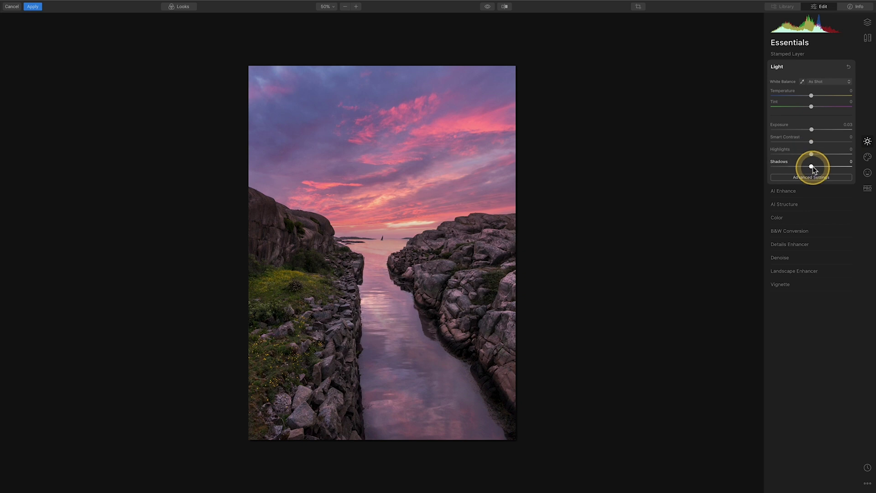
{"action": "left_click_drag", "start_coordinate": [812, 166], "coordinate": [824, 141]}
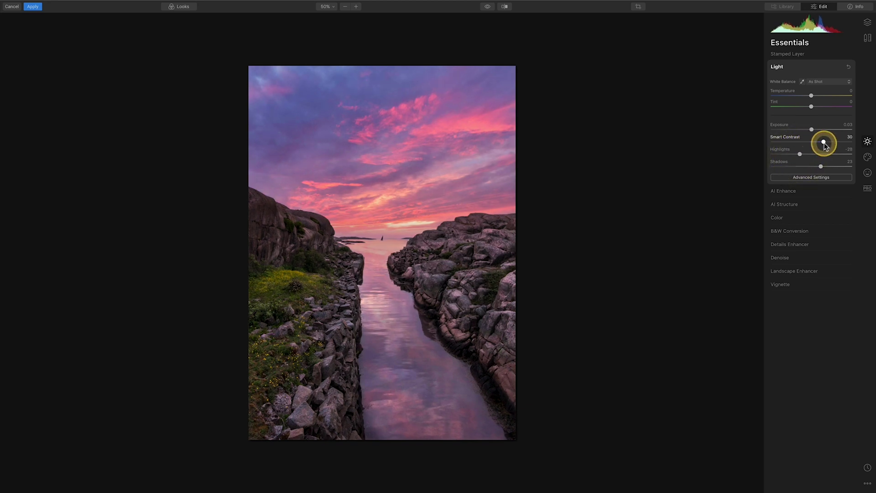
Expand AI Enhance and set AI Accent to 20 and AI Sky Enhancer to 4
{"action": "left_click", "coordinate": [815, 193]}
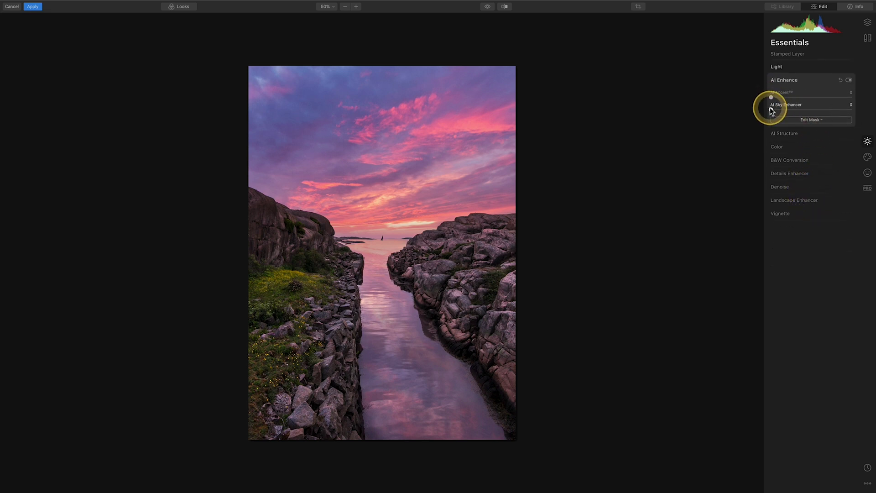
{"action": "left_click_drag", "start_coordinate": [771, 110], "coordinate": [787, 97]}
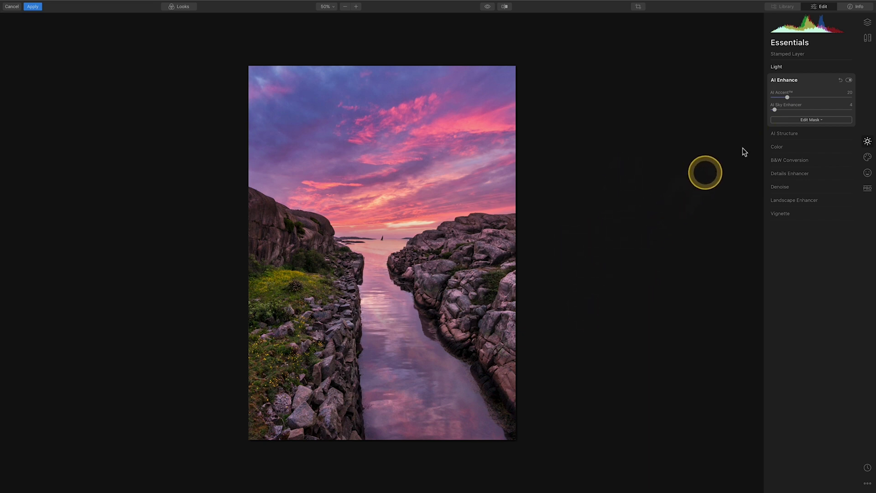
Scroll the sidebar to show the Creative tools, from AI Sky Replacement through Fog
{"action": "scroll", "coordinate": [804, 280], "scroll_direction": "down", "scroll_amount": 5}
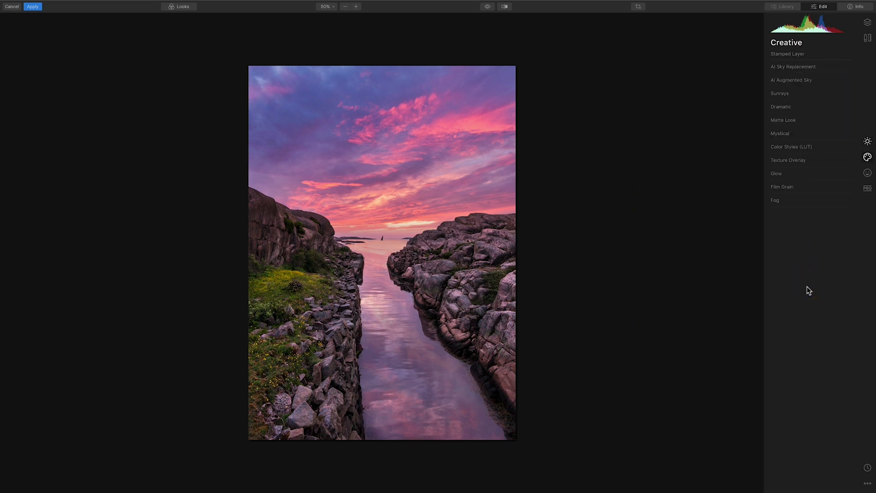